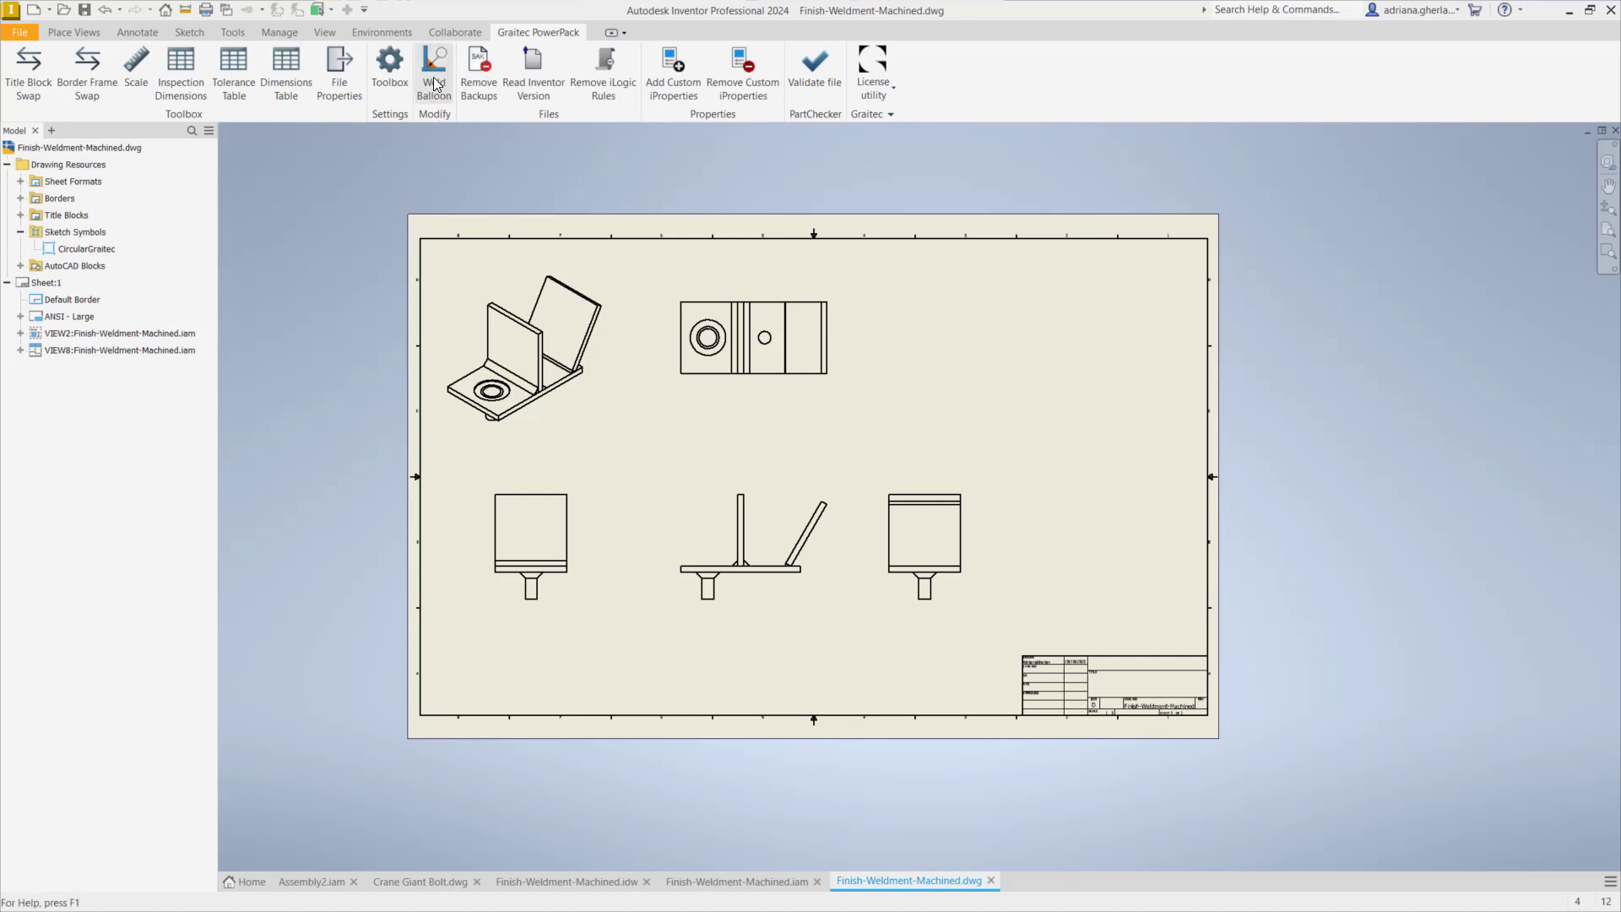
- Open Weld Balloon settings with Manual action, prefix W and starting number 10
click(434, 82)
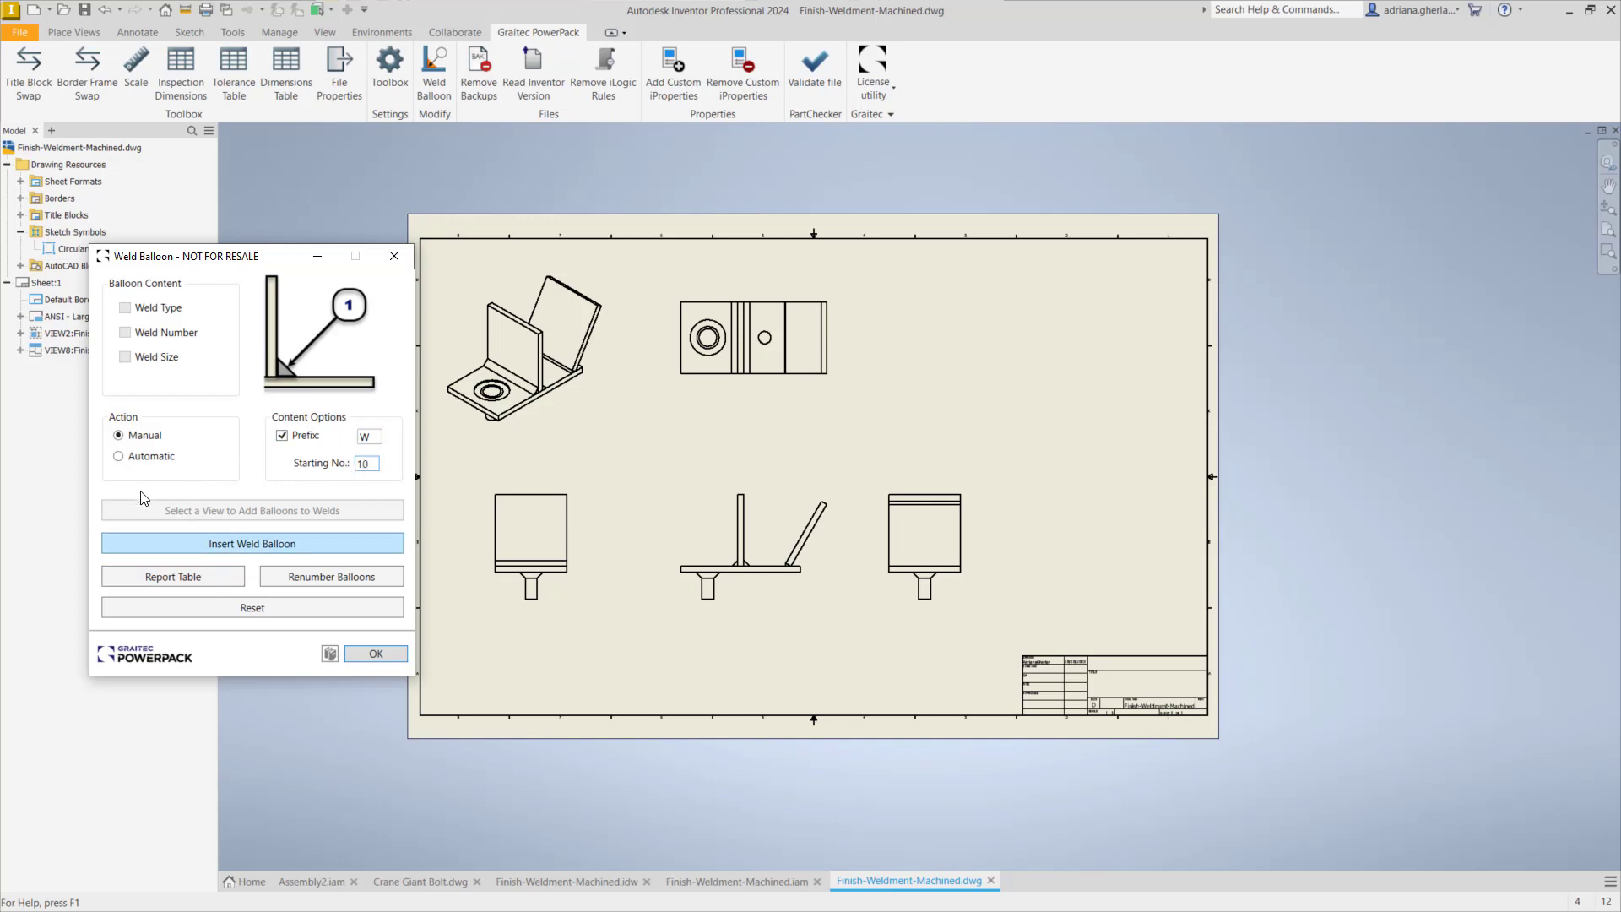
- Place weld balloon W10 below the flange chamfer weld and W11 up-left of the web
click(238, 544)
scroll(767, 597, up, 6)
scroll(779, 577, down, 5)
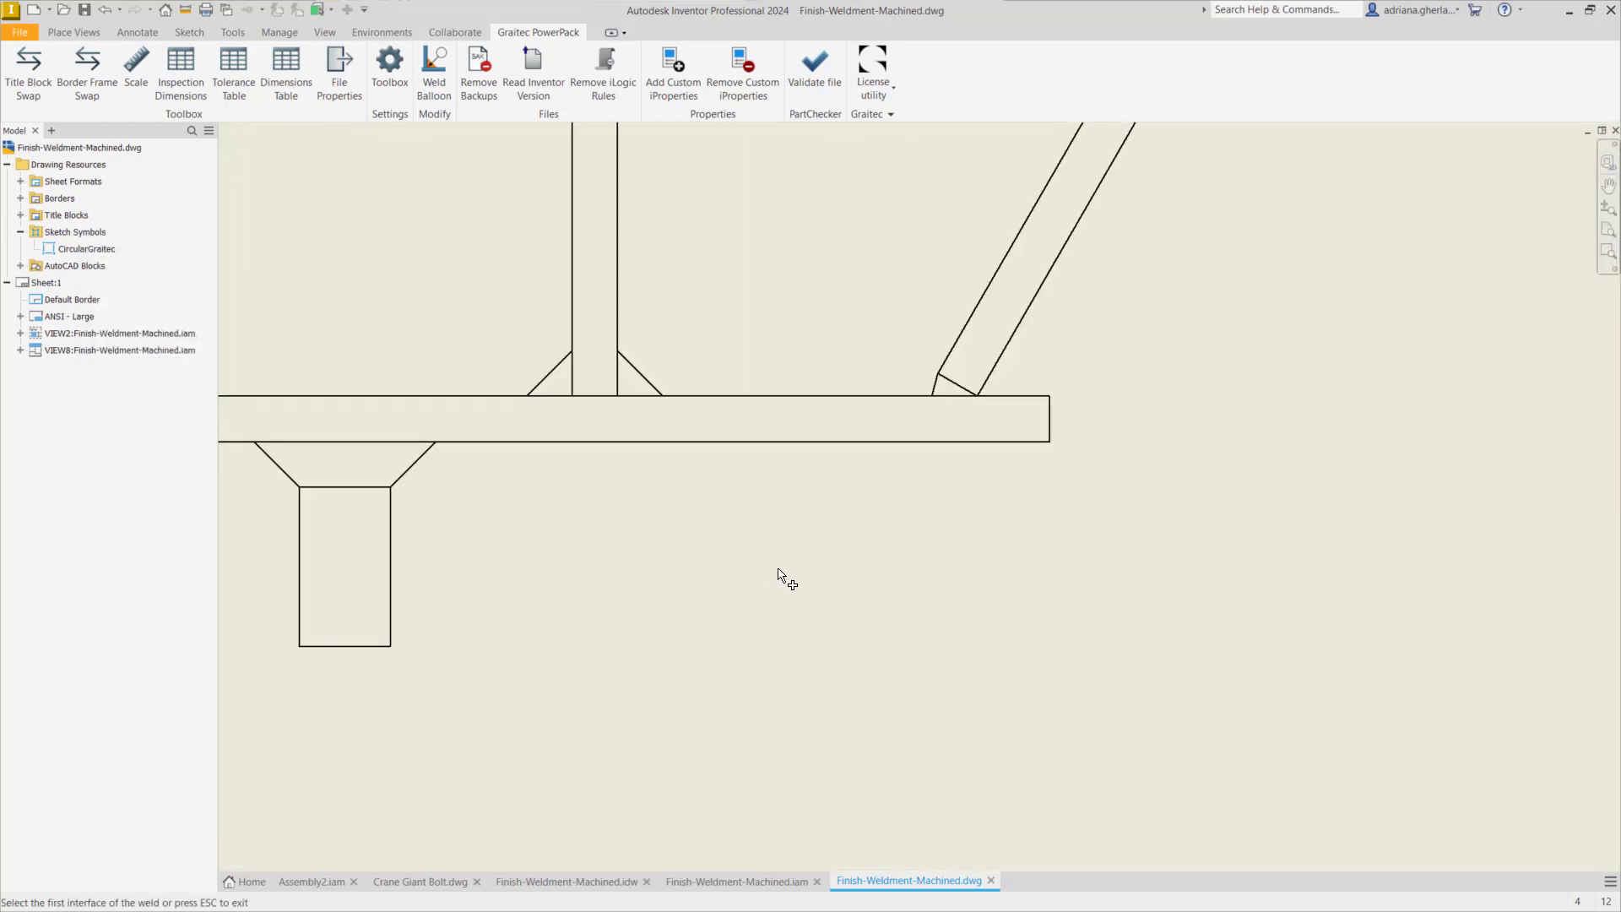
click(565, 511)
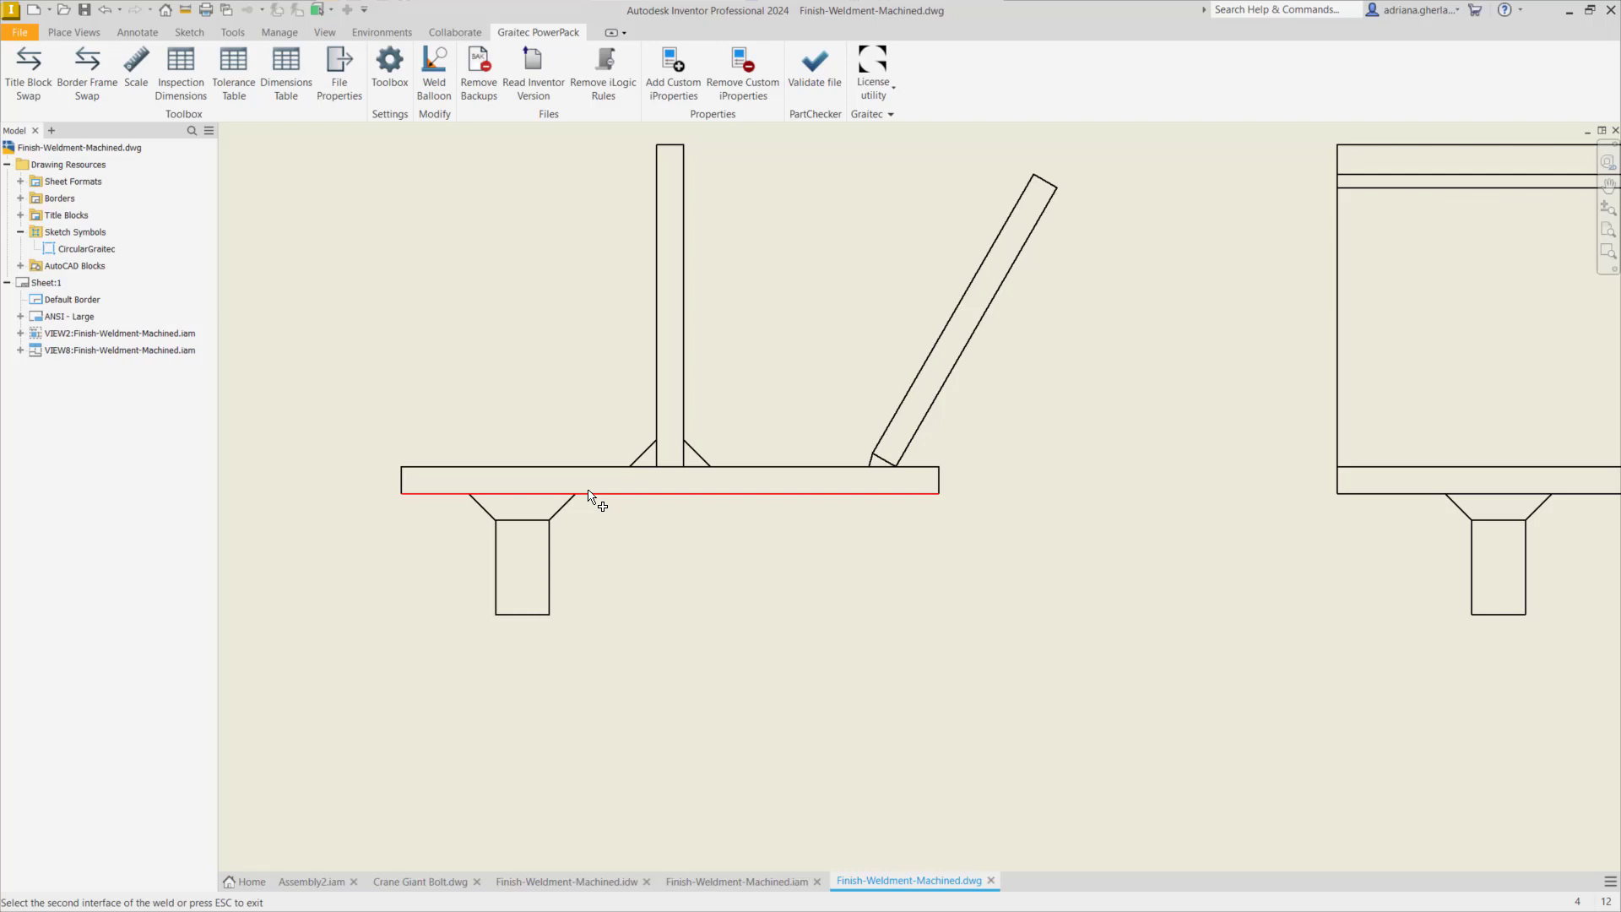
click(592, 499)
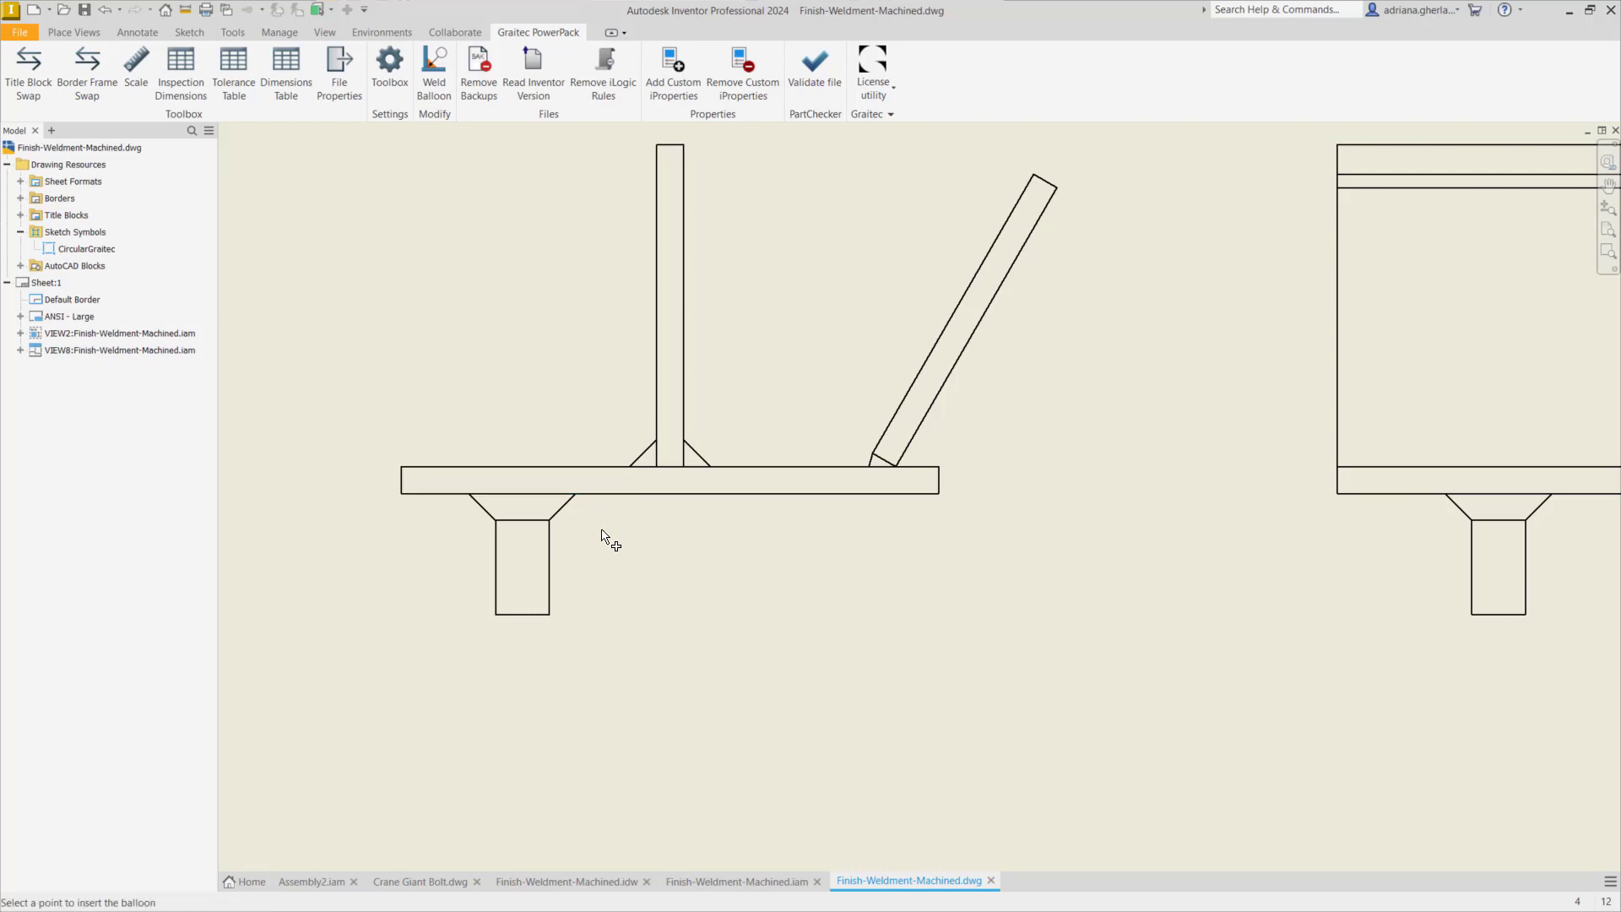
click(601, 530)
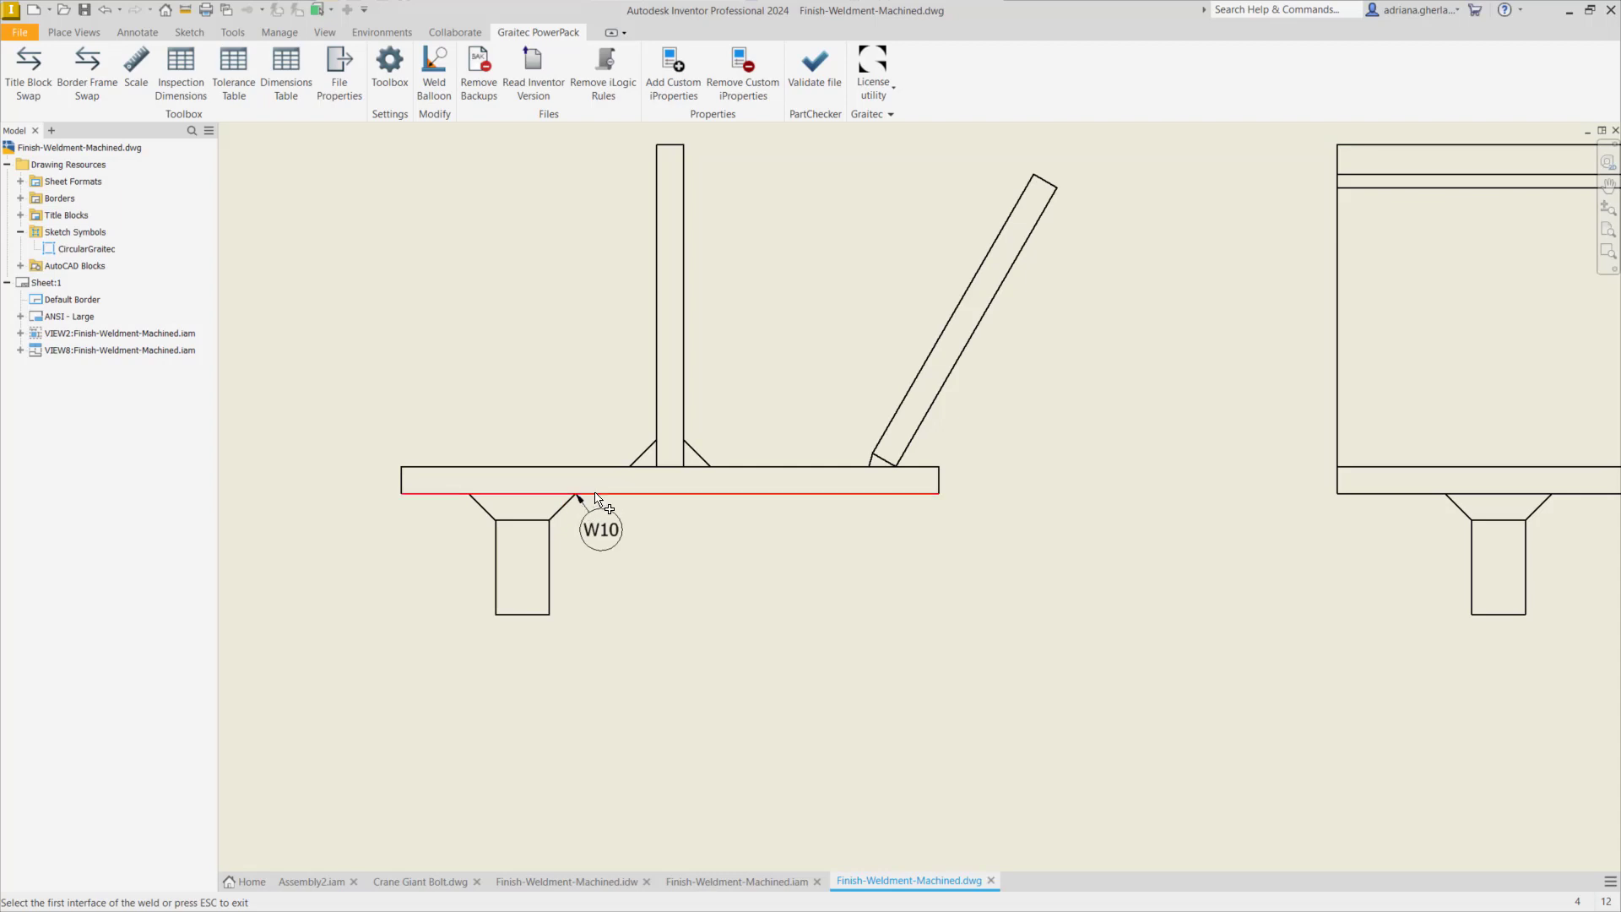
click(624, 468)
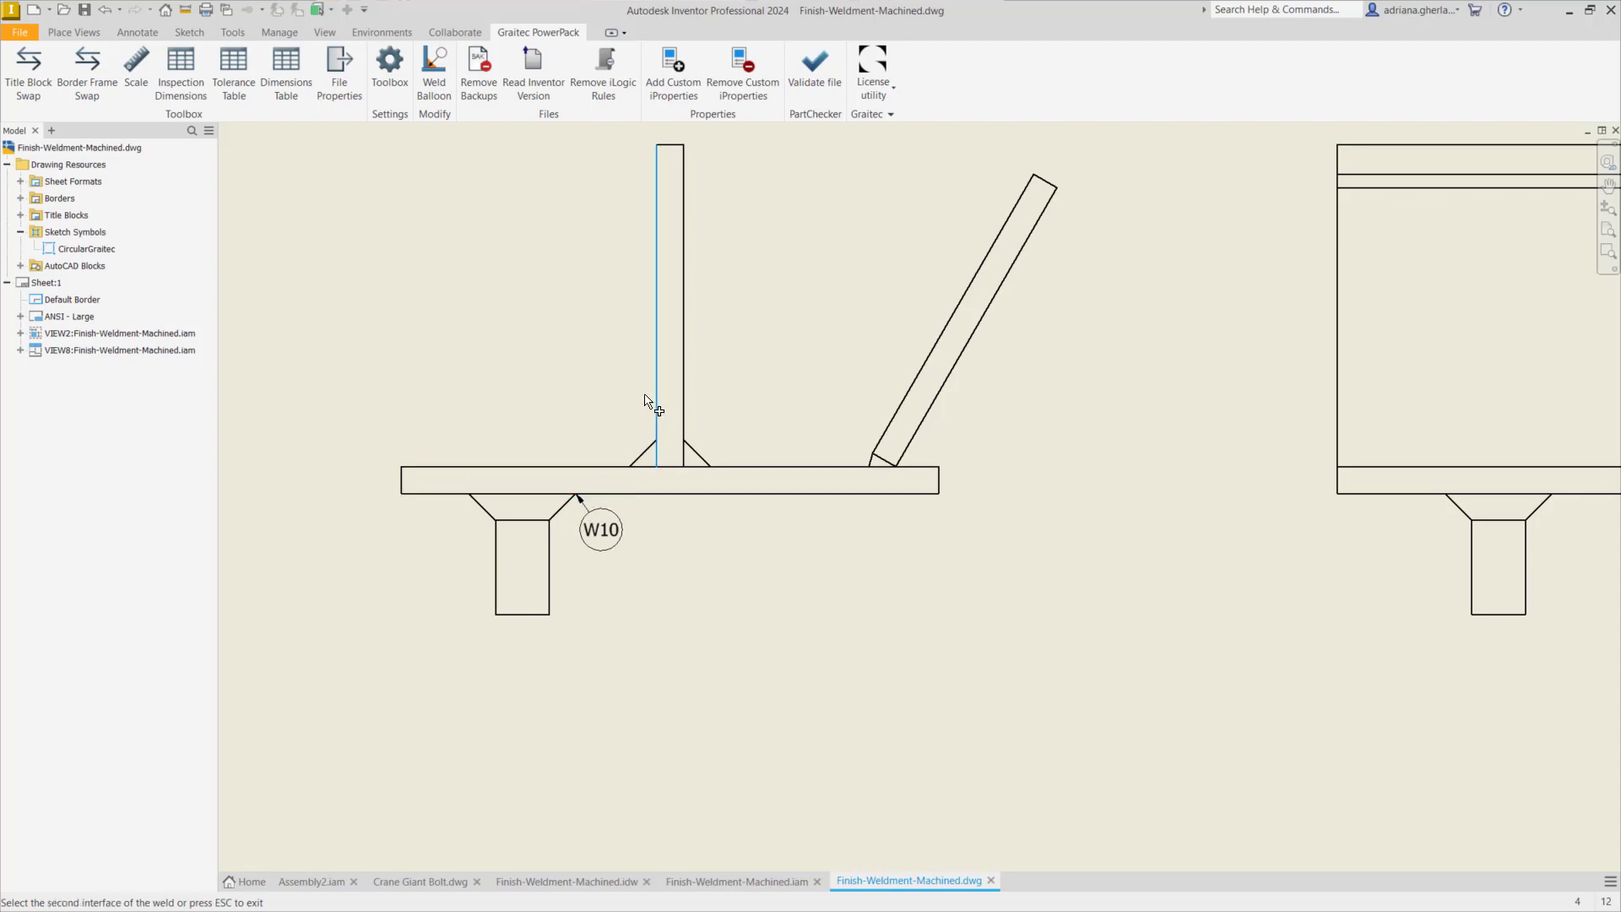
click(650, 401)
click(523, 315)
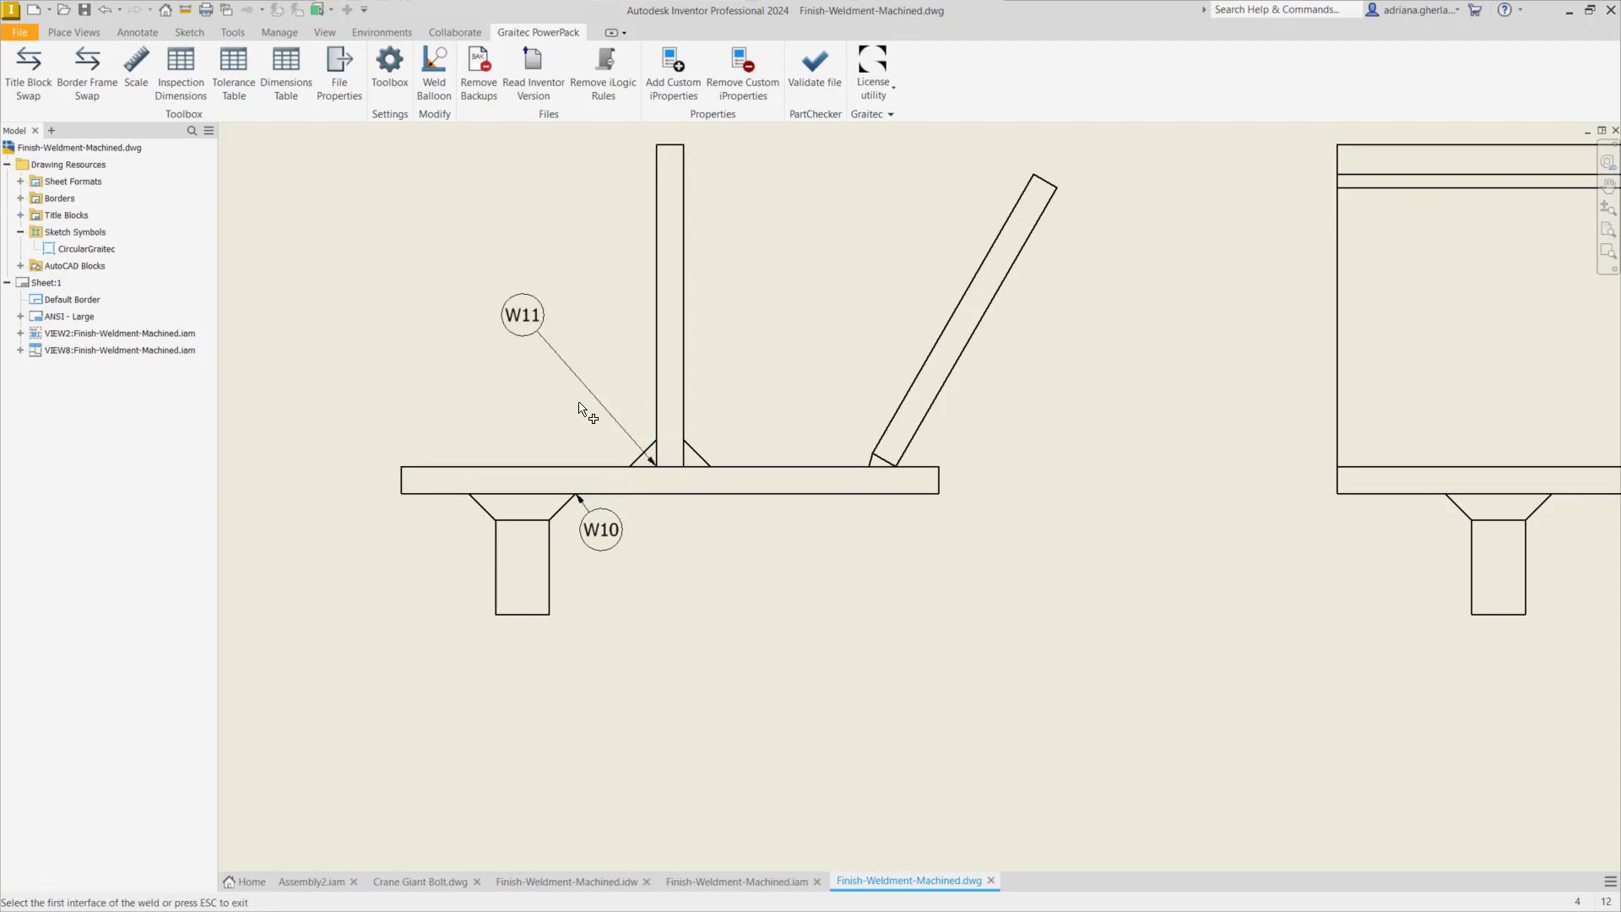
- Place W12 above the right fillet, W13 at the angled plate, and W14 at lower left
click(686, 437)
click(734, 465)
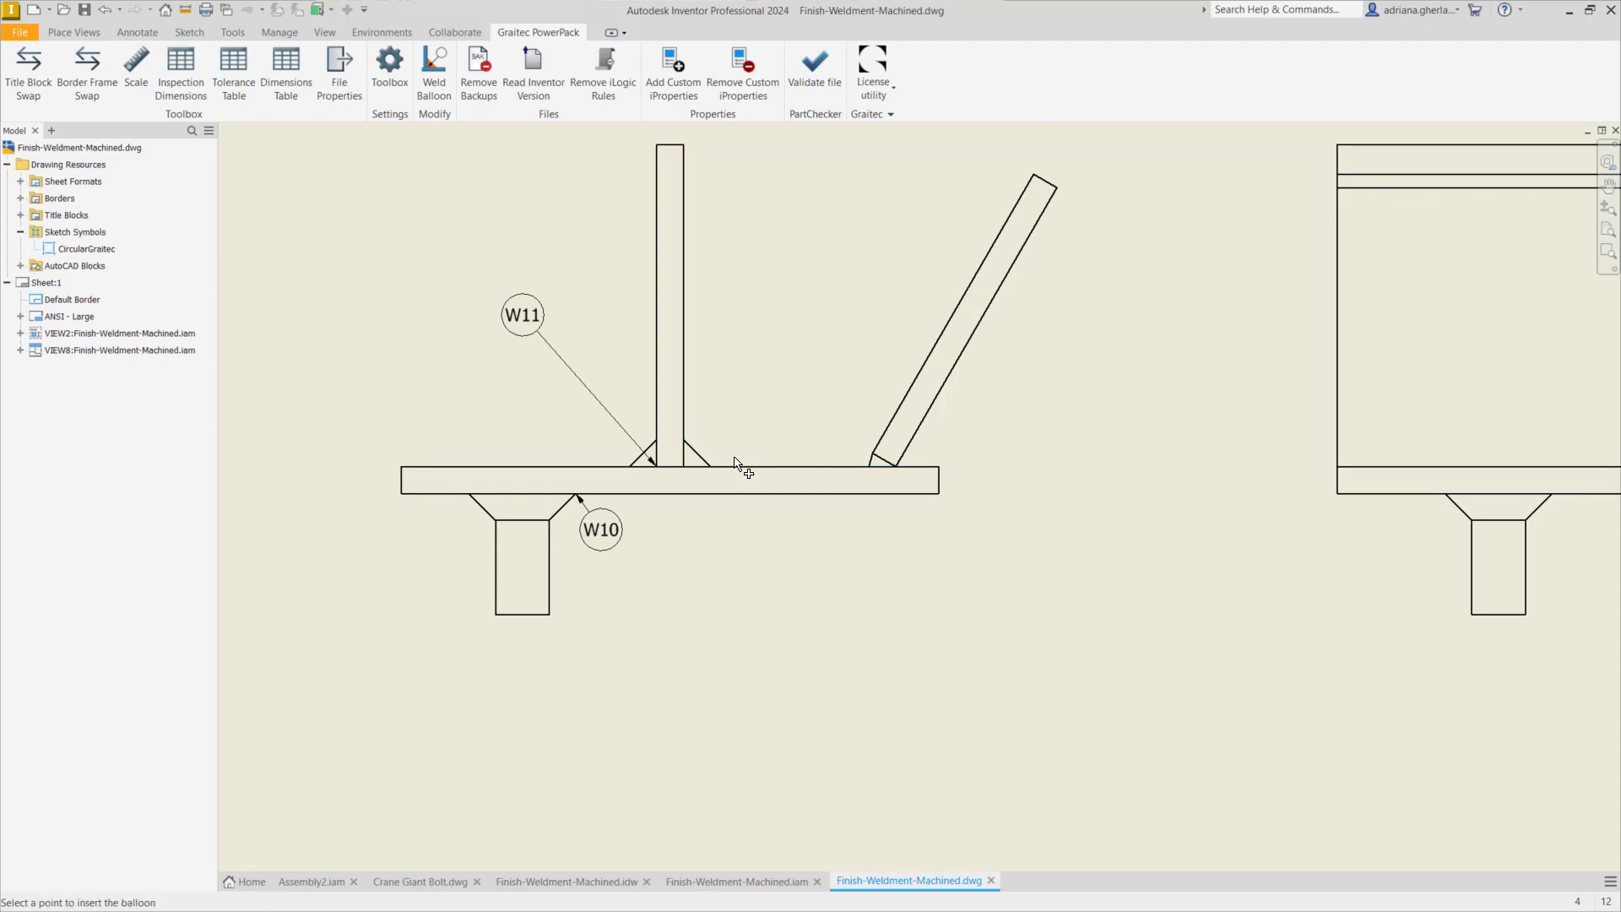
click(770, 357)
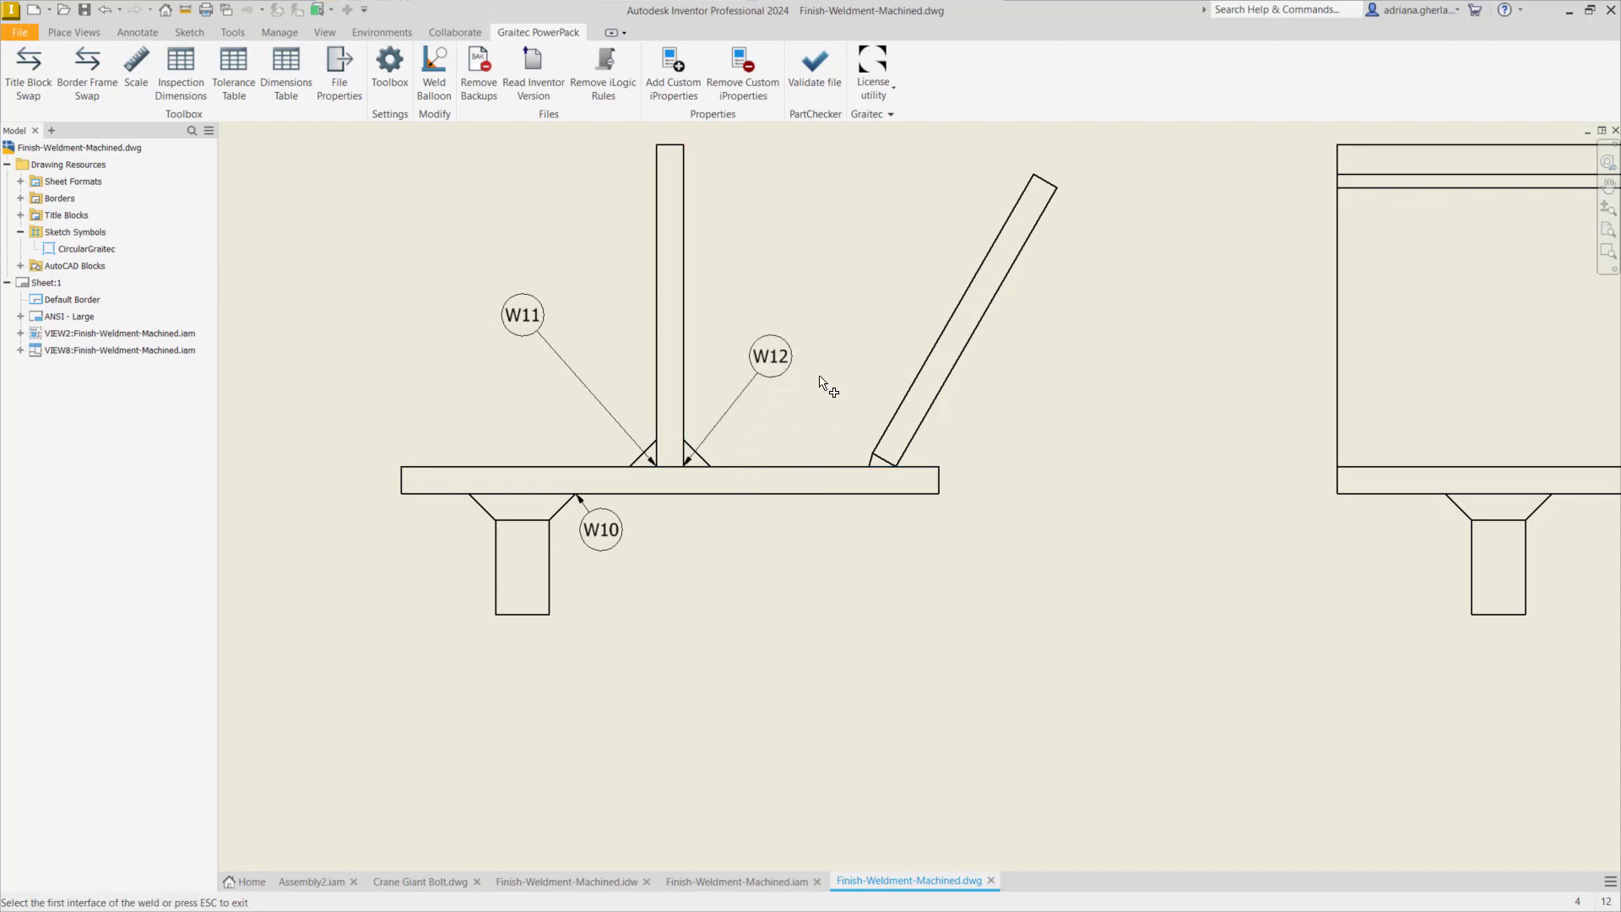
click(851, 473)
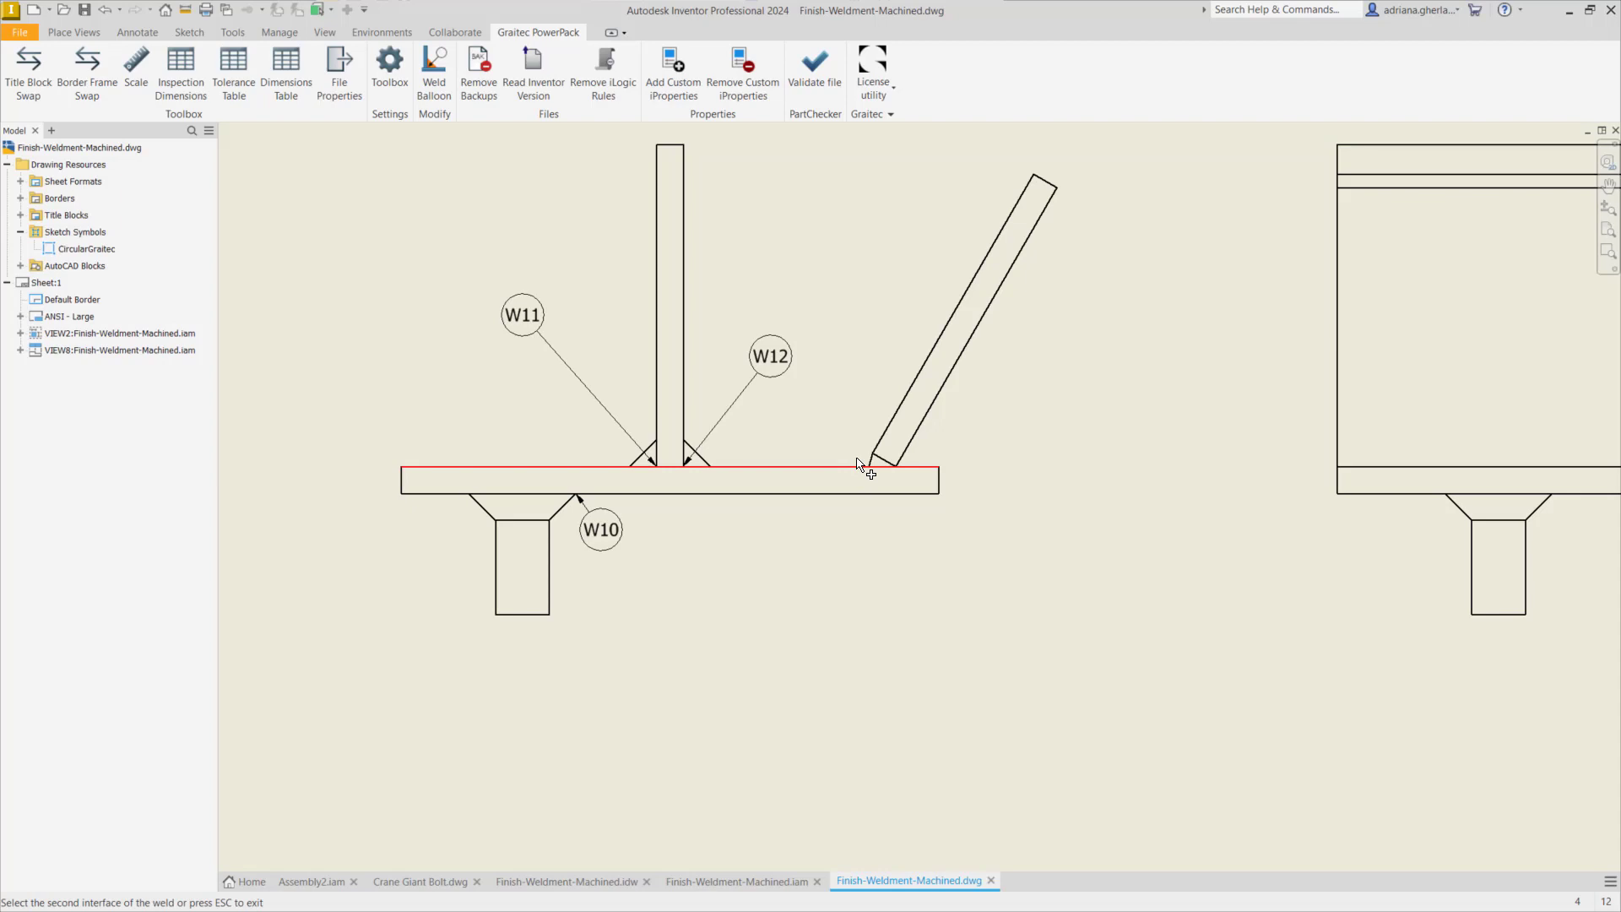
click(882, 460)
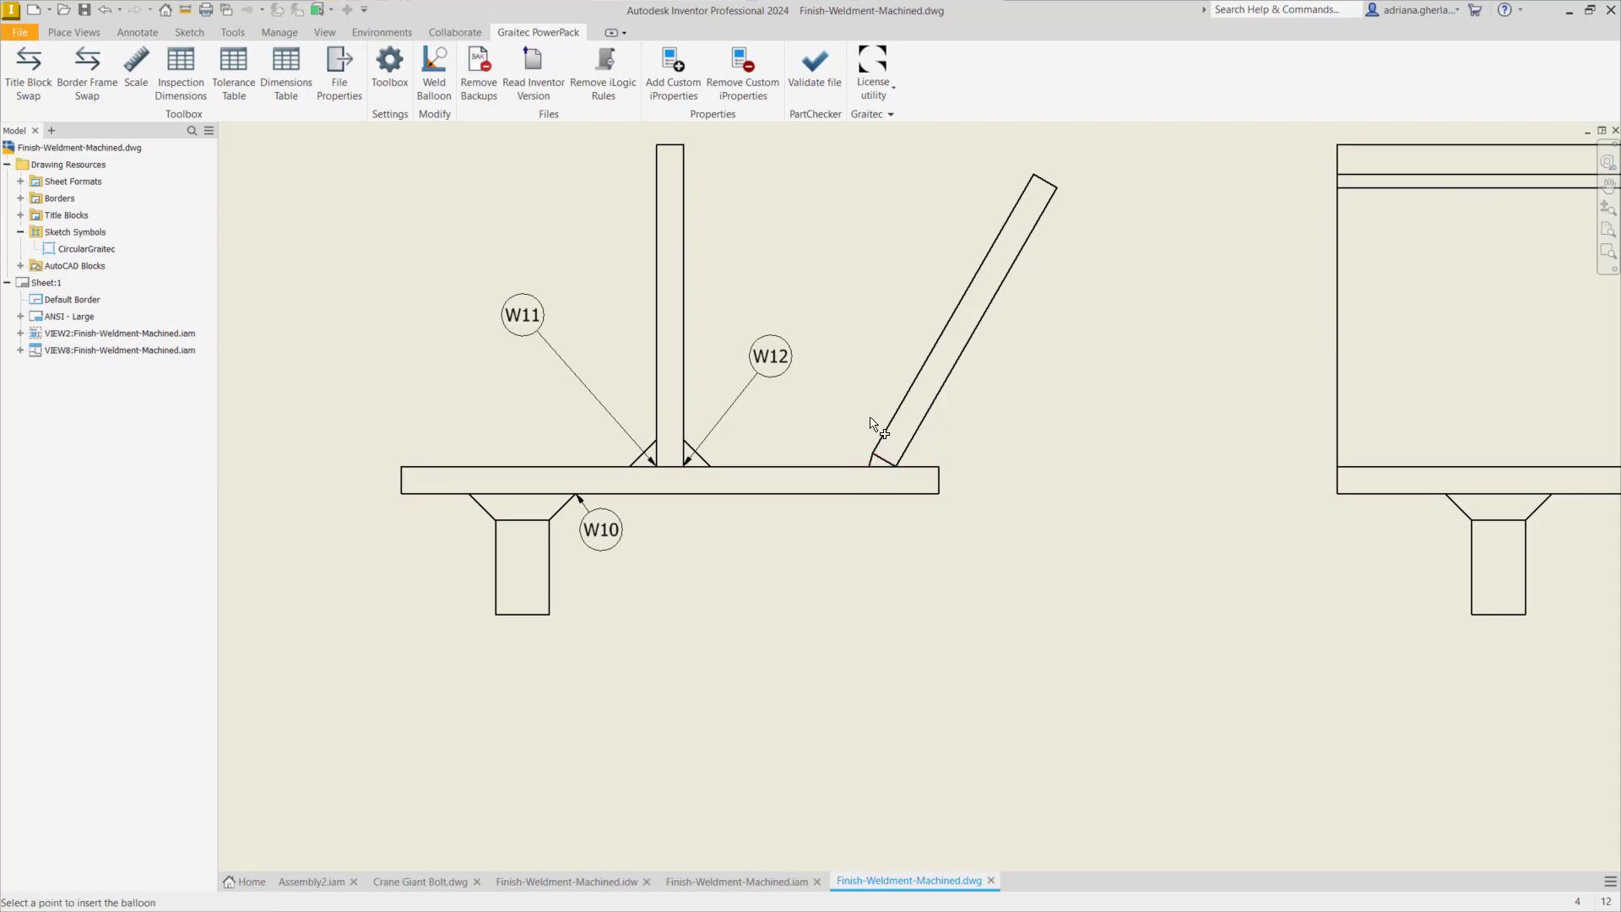
click(858, 373)
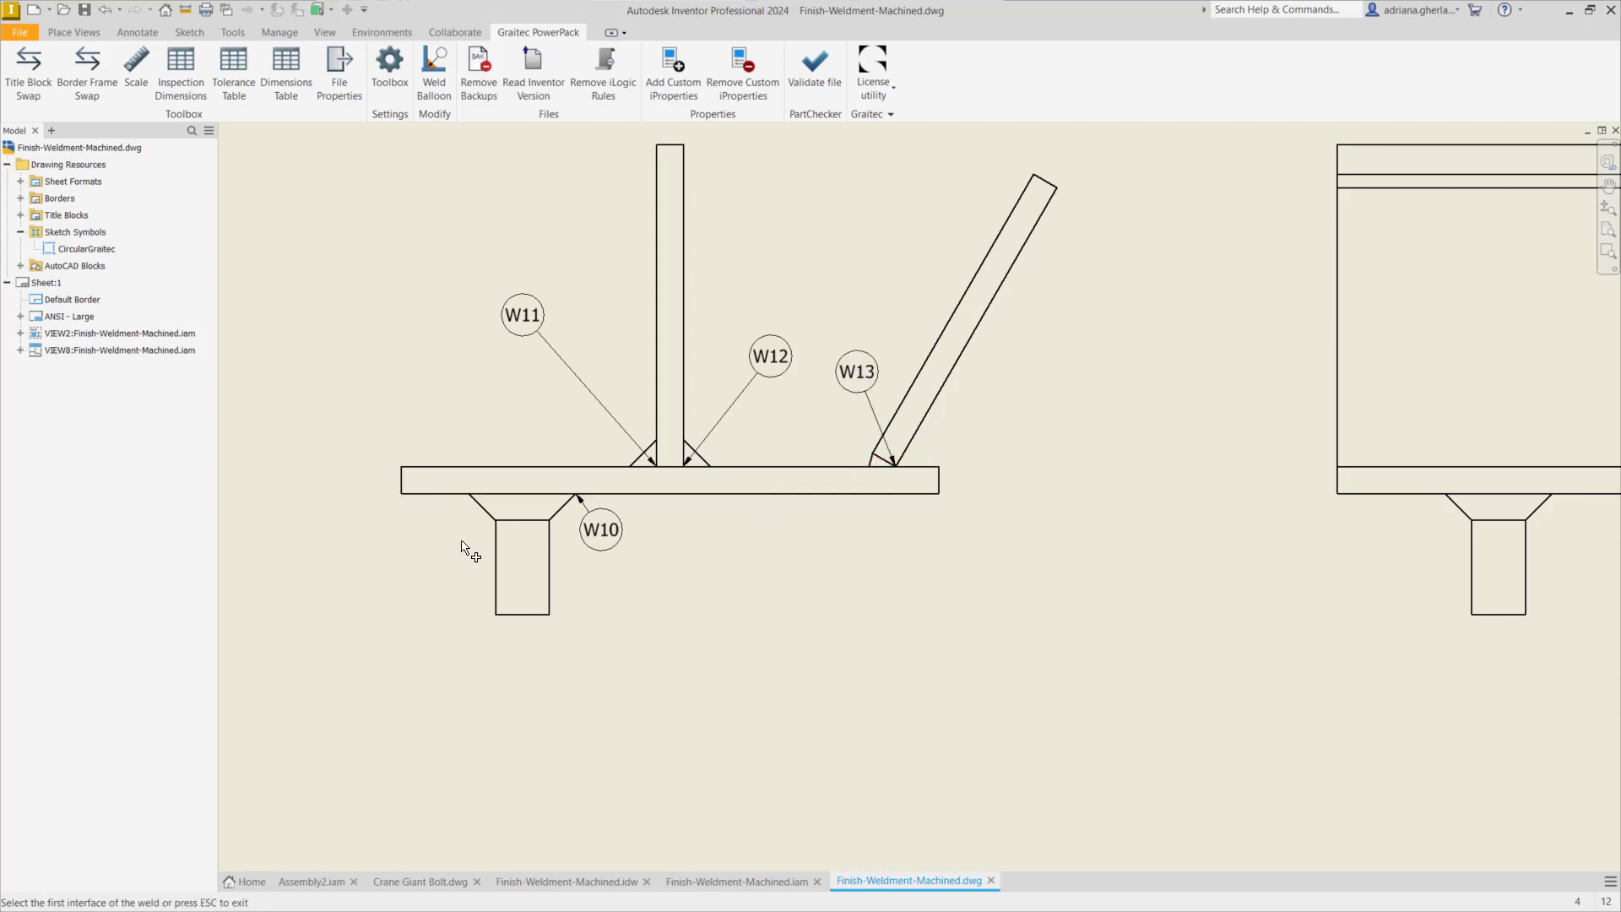
click(465, 500)
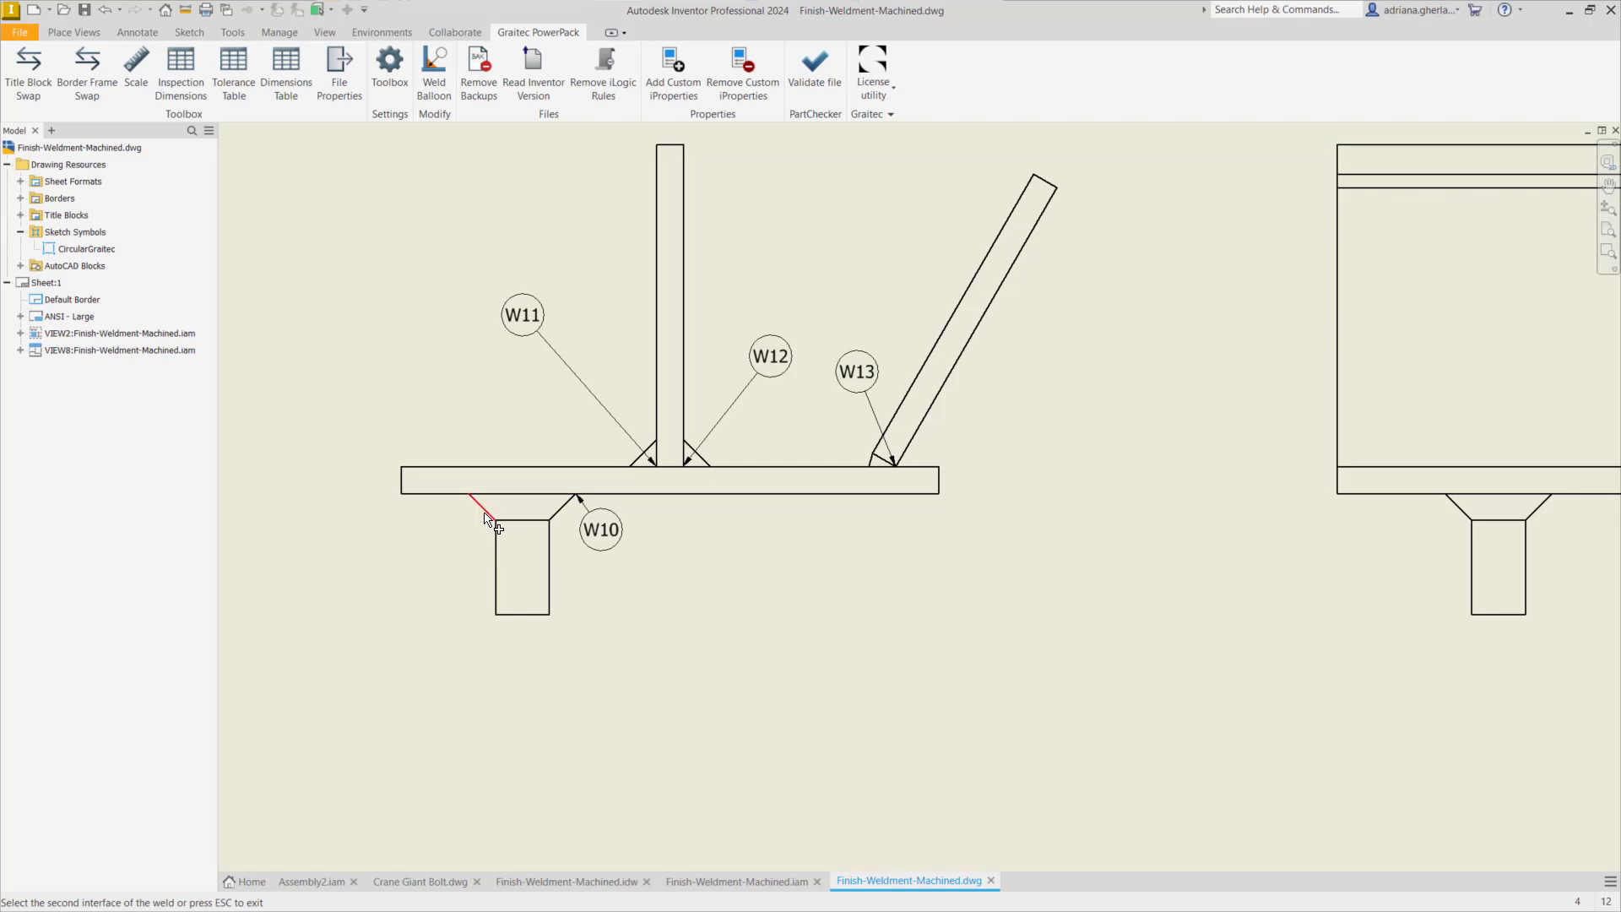
click(475, 503)
click(420, 562)
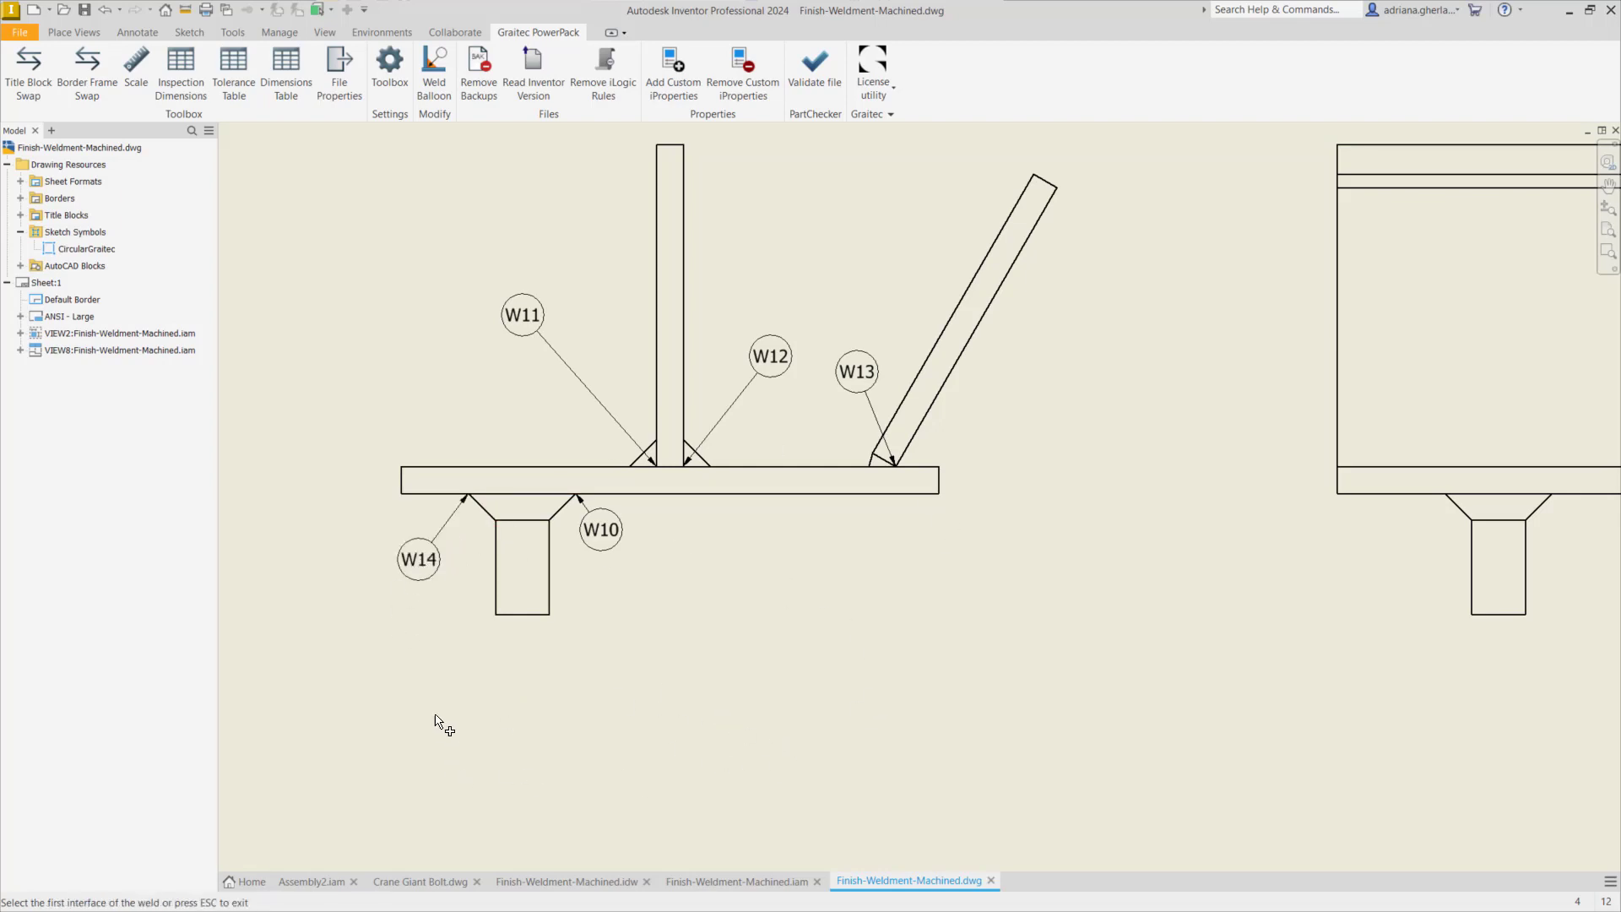
- Place a weld balloon report table listing W10–W14 at the sheet's upper right
scroll(738, 705, down, 5)
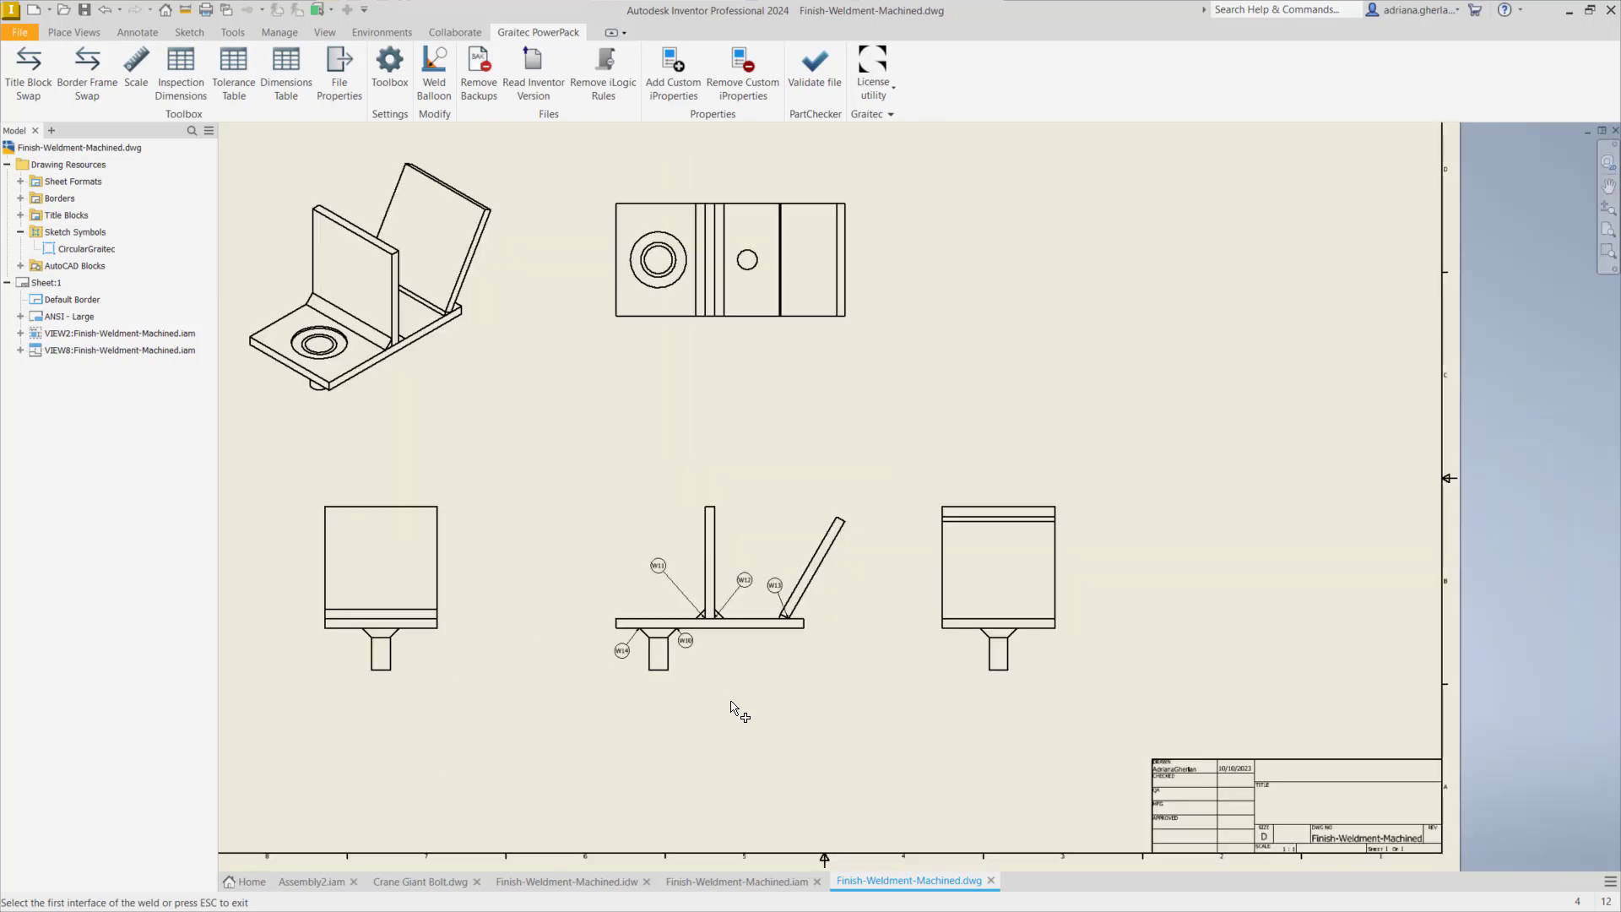
scroll(734, 707, up, 4)
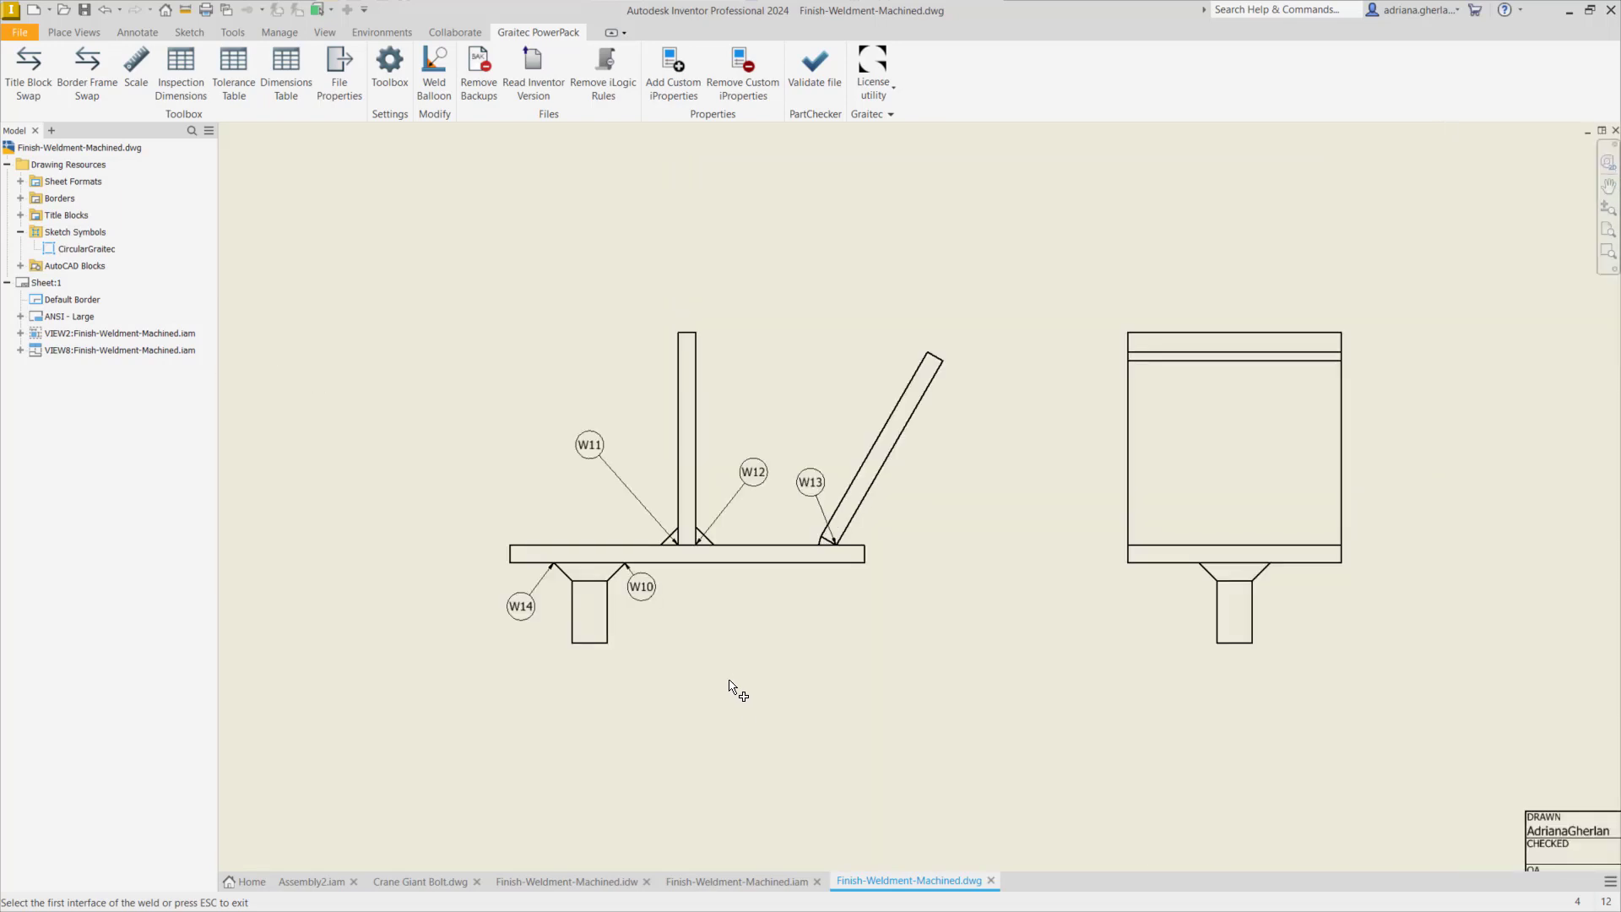
key(Escape)
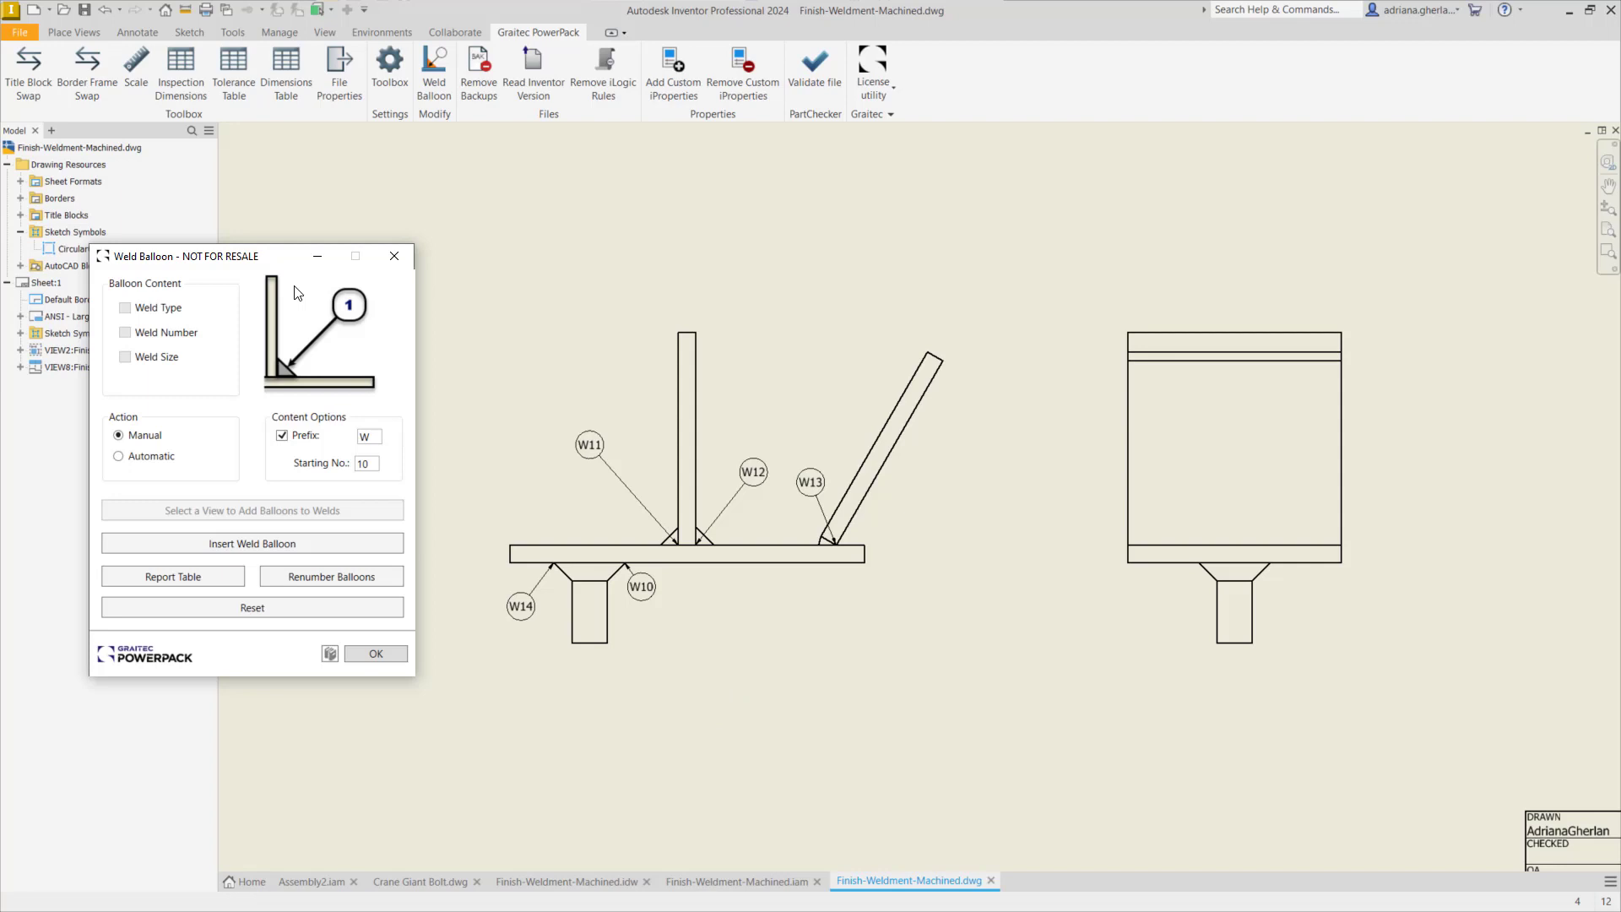
click(180, 580)
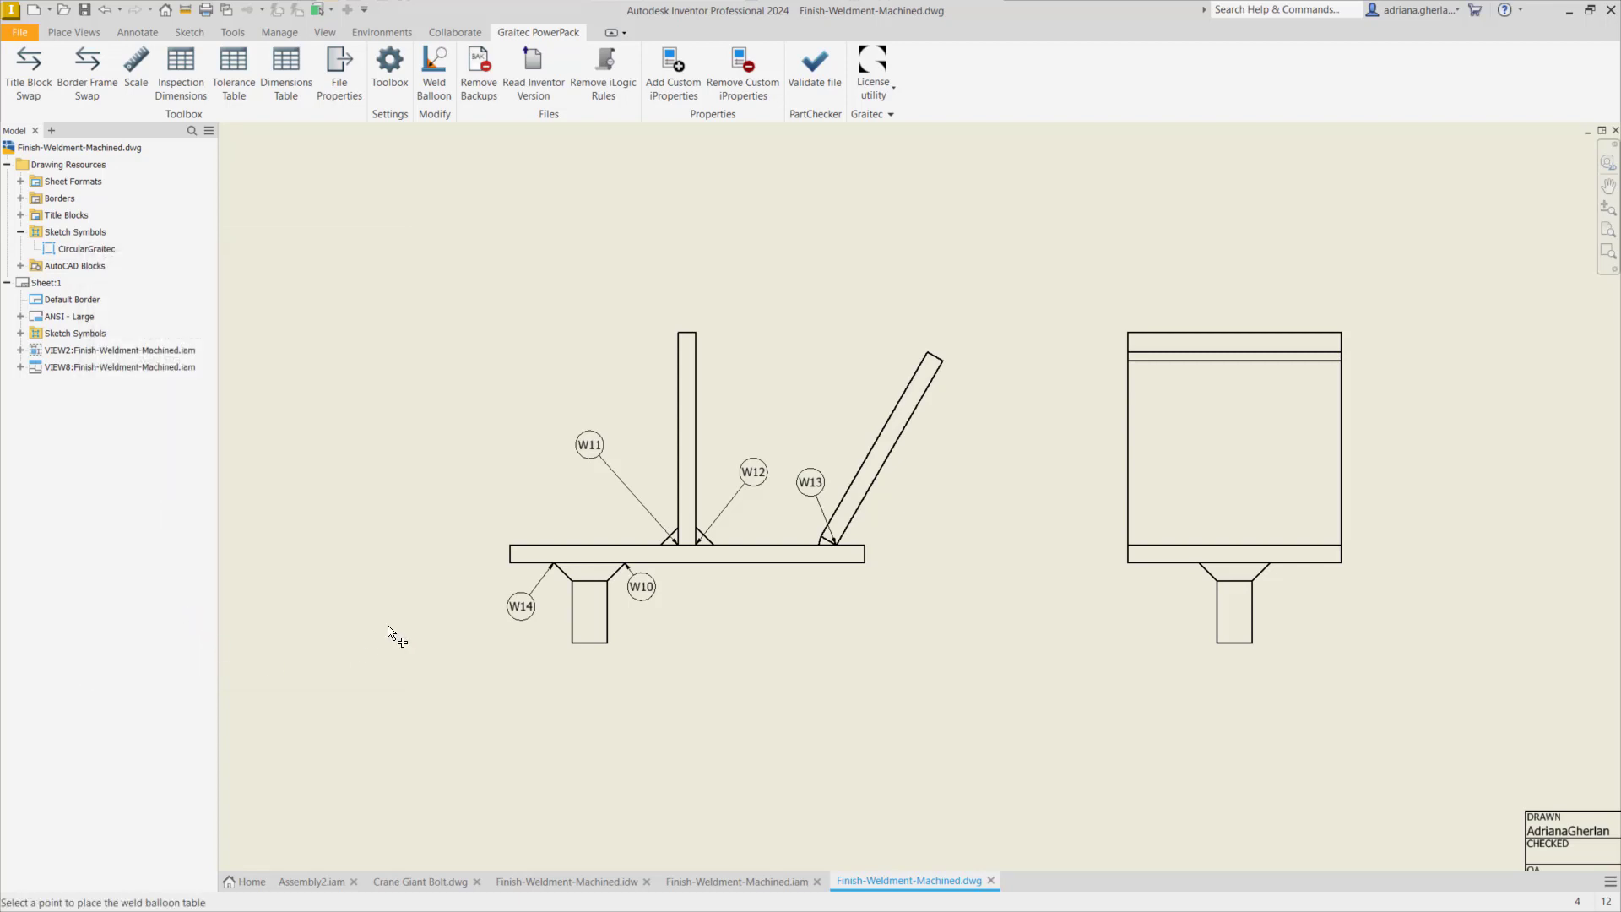
scroll(385, 577, up, 3)
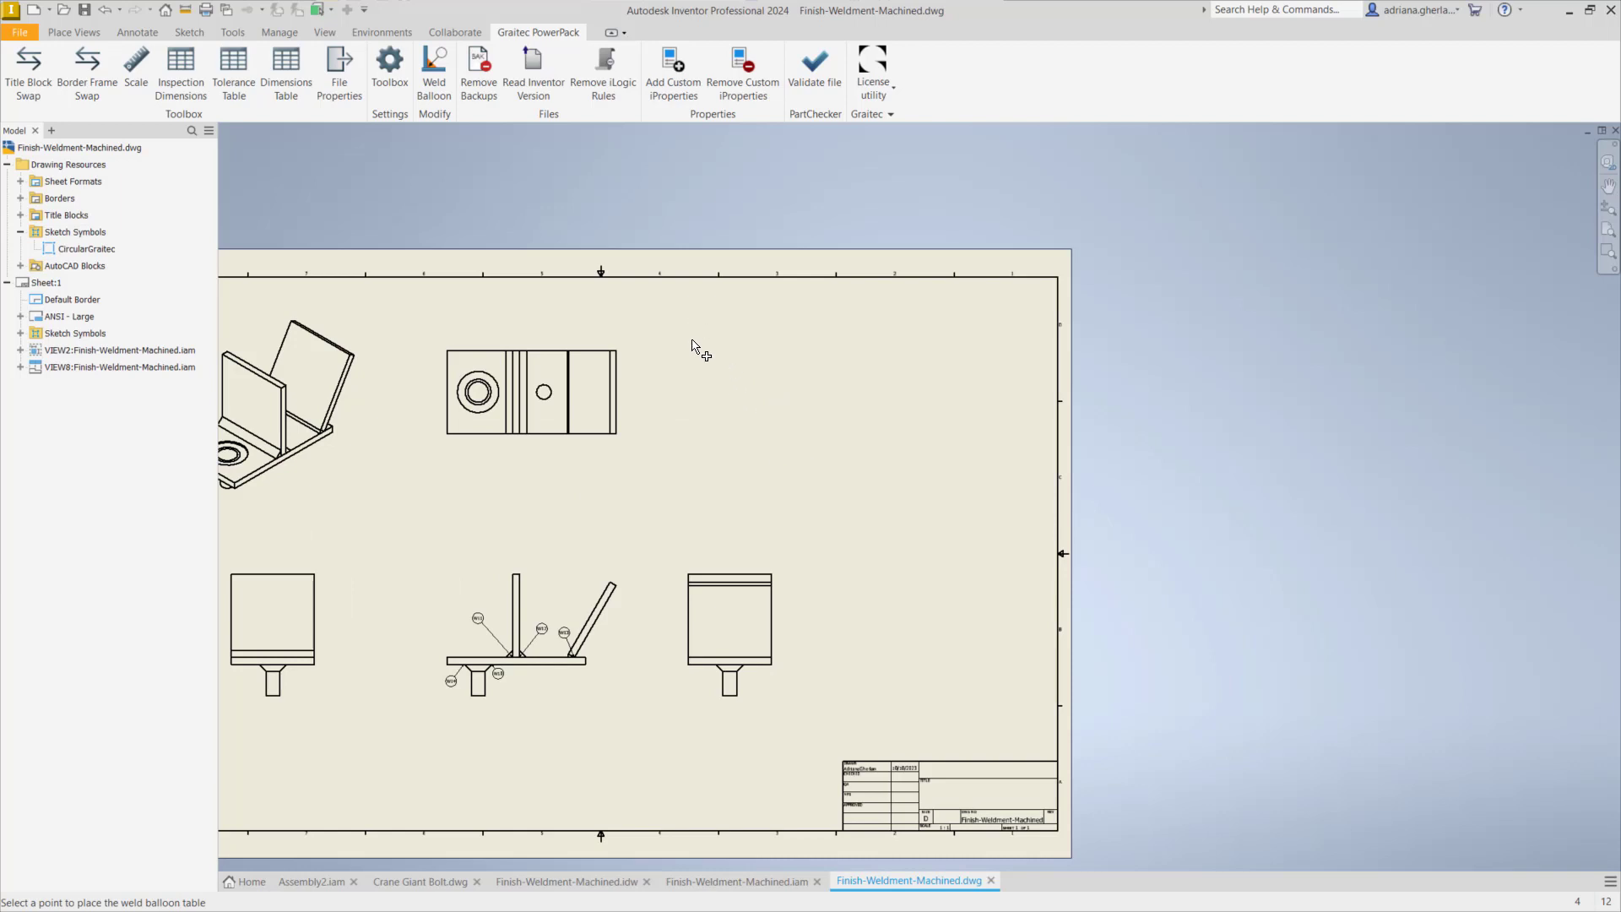
click(729, 347)
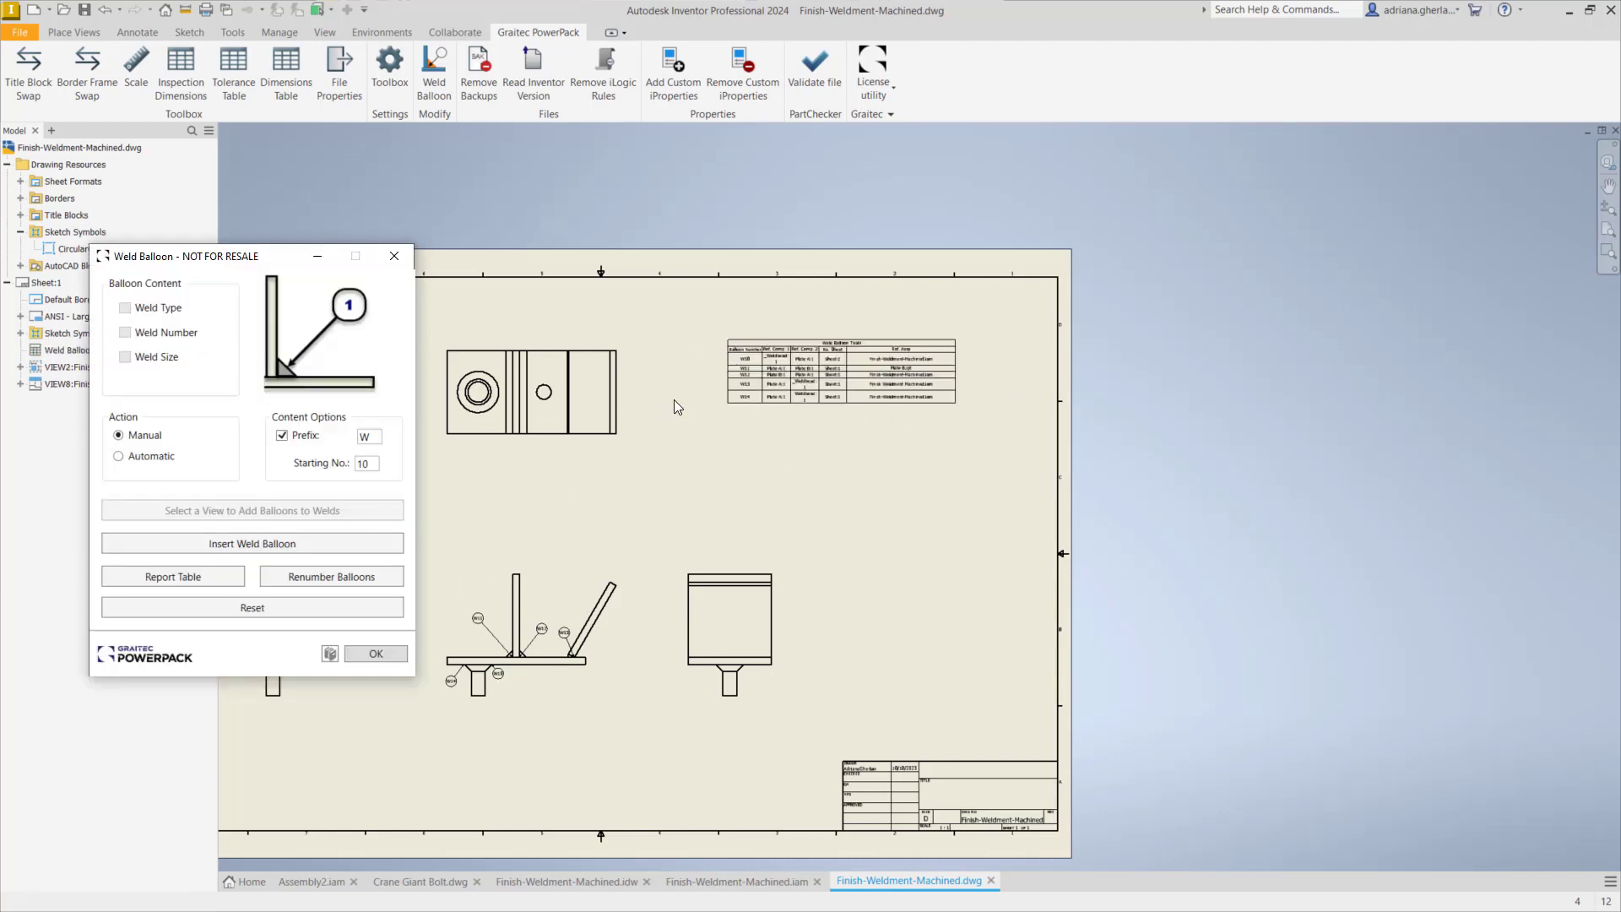
click(363, 655)
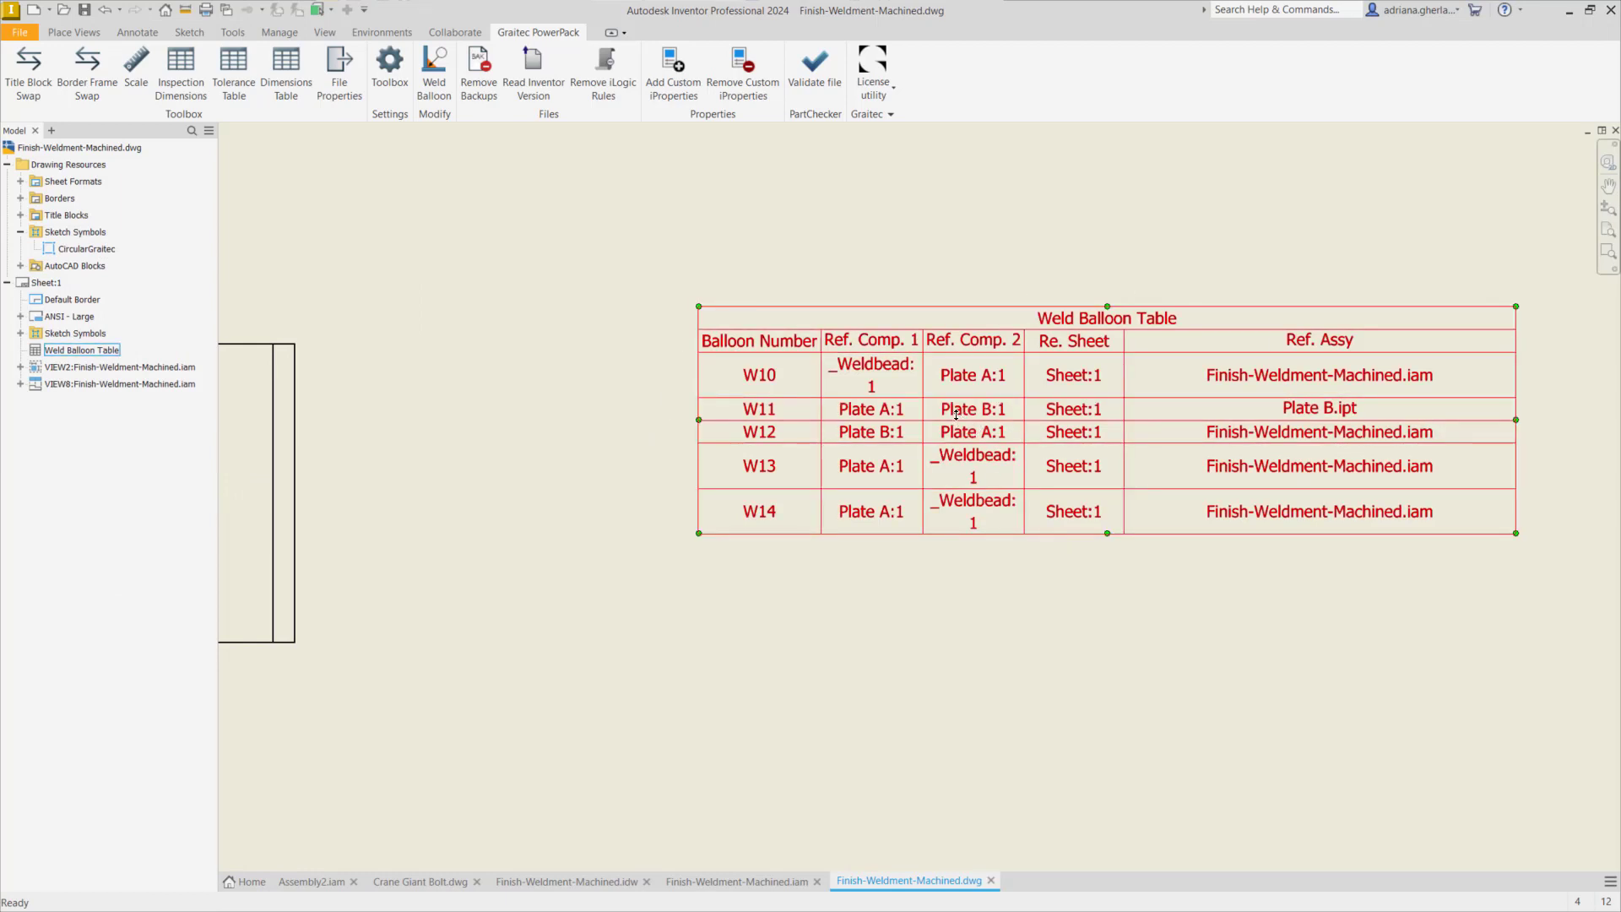
click(1132, 573)
click(814, 410)
key(Escape)
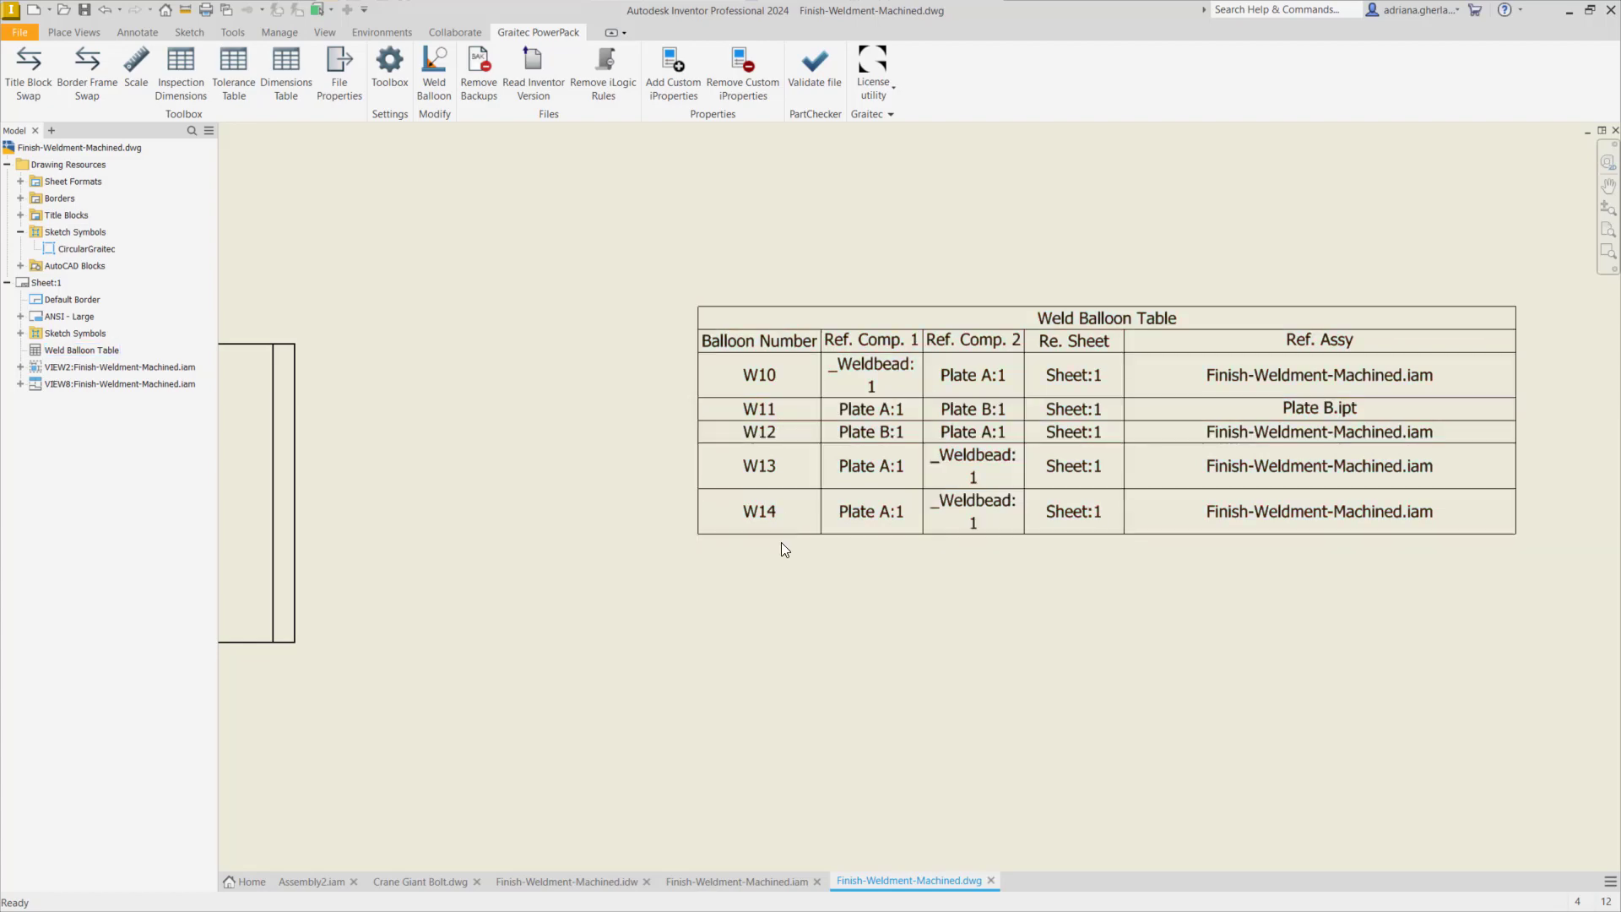
click(782, 469)
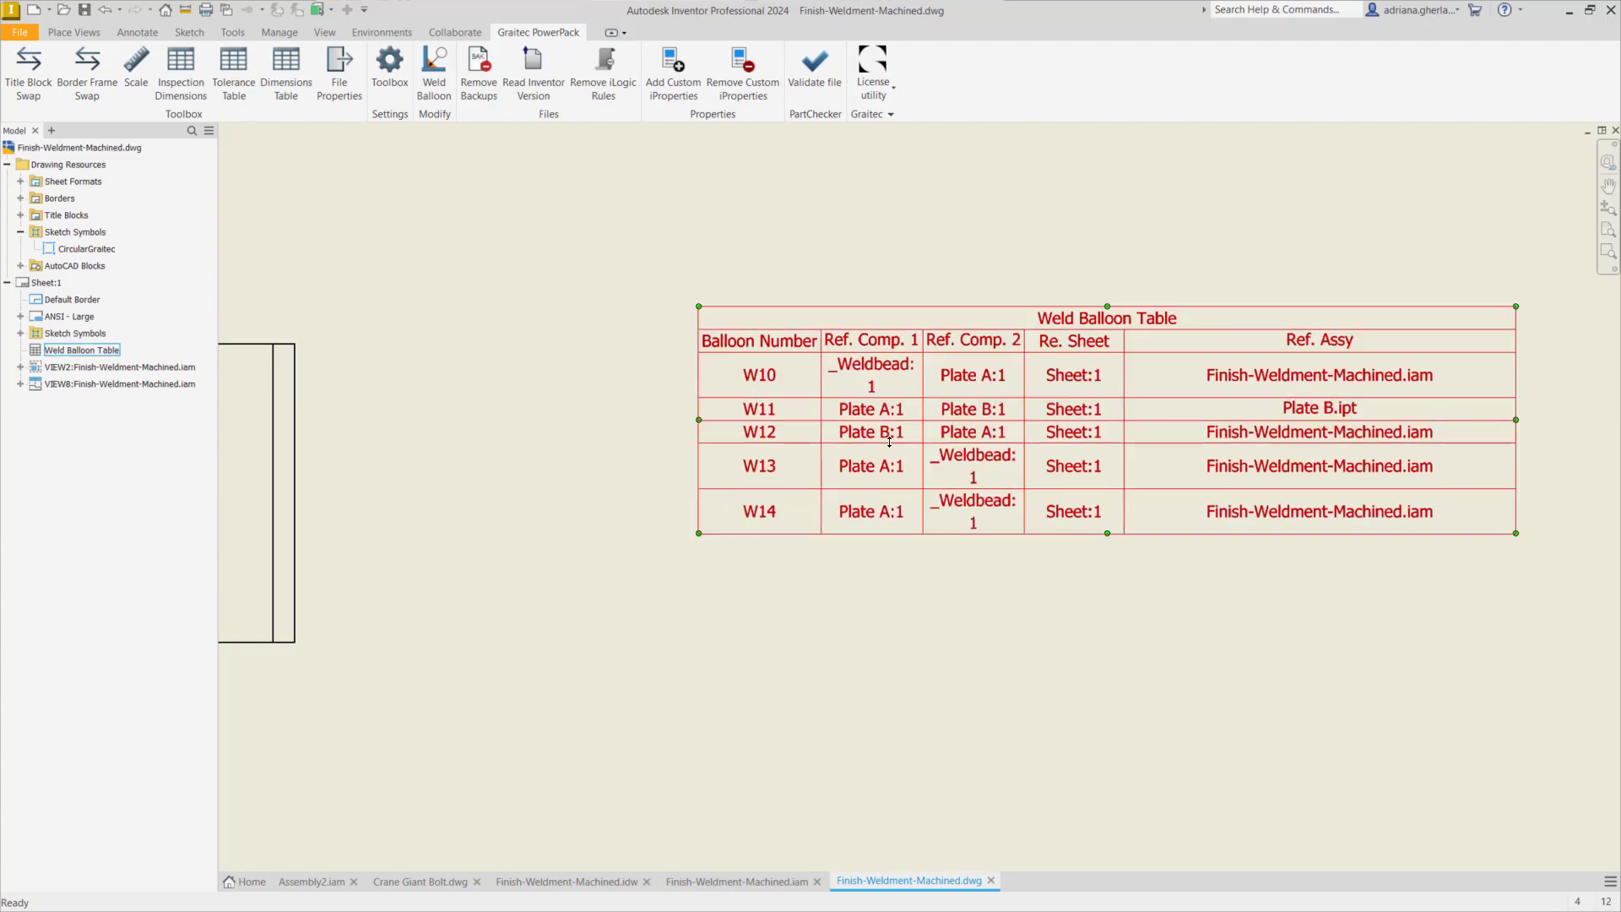
key(Escape)
click(901, 348)
scroll(1089, 363, down, 2)
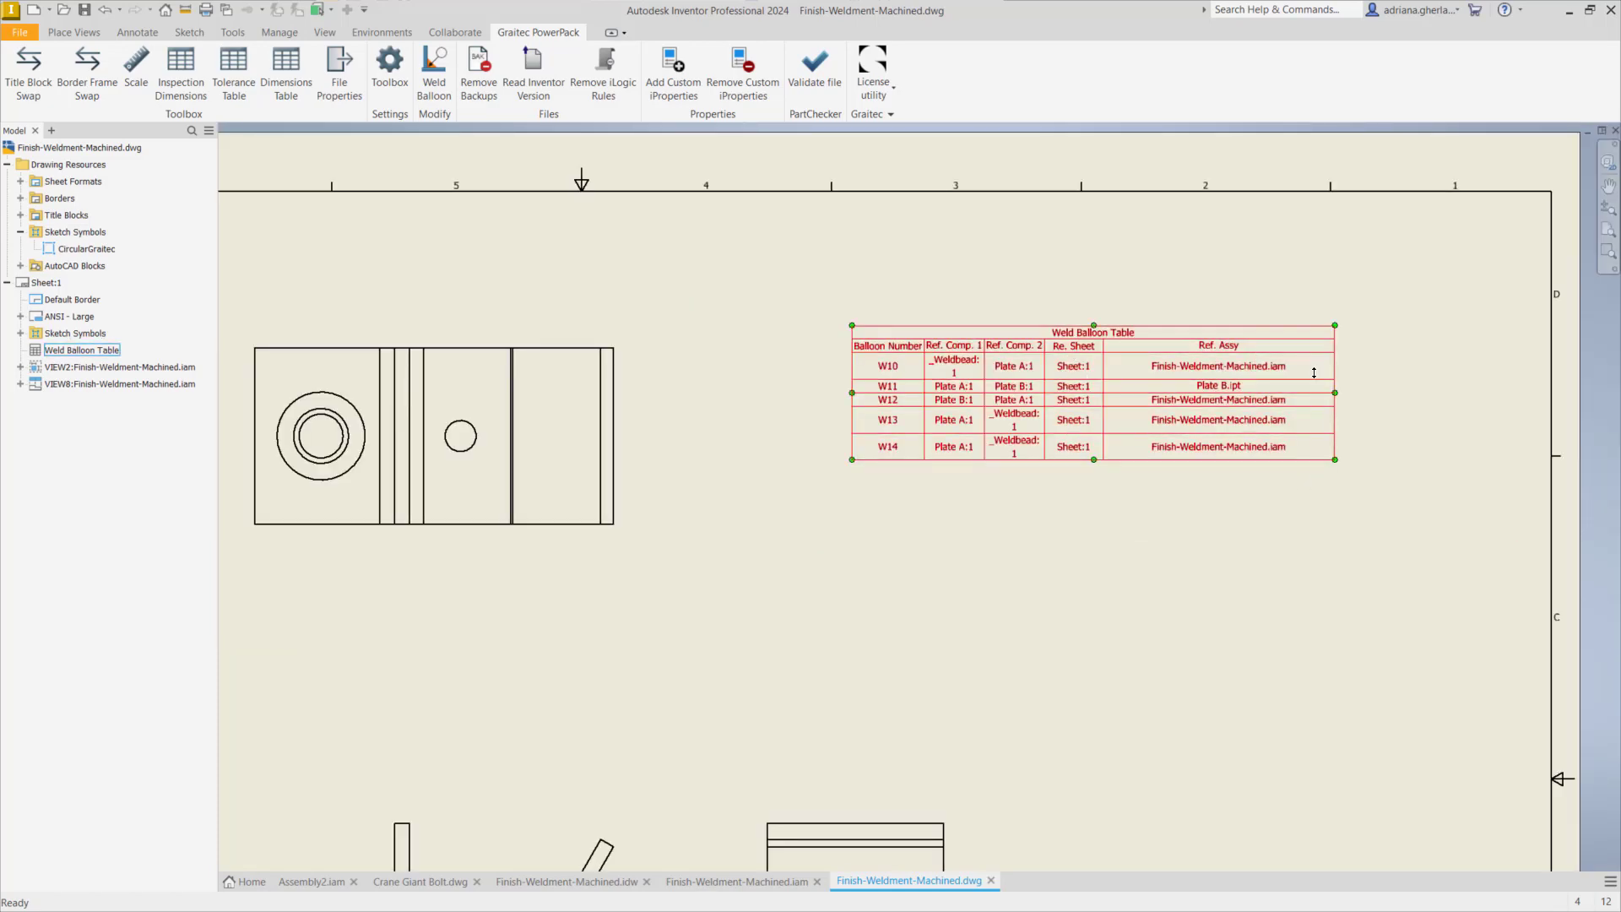
key(Escape)
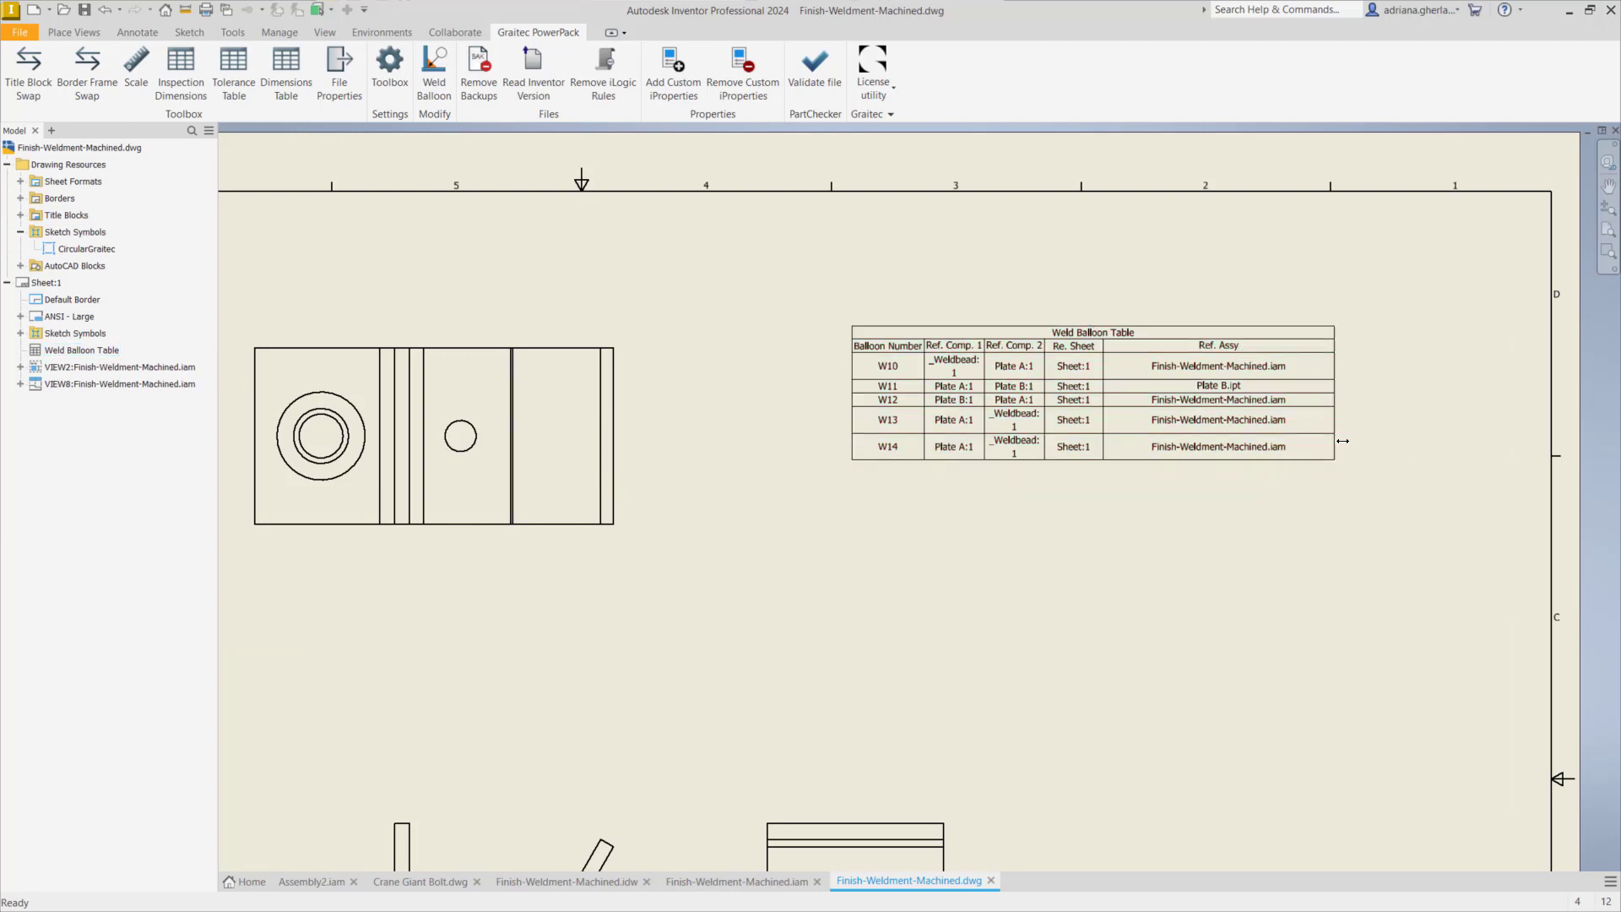
scroll(1345, 437, down, 4)
scroll(1196, 675, up, 3)
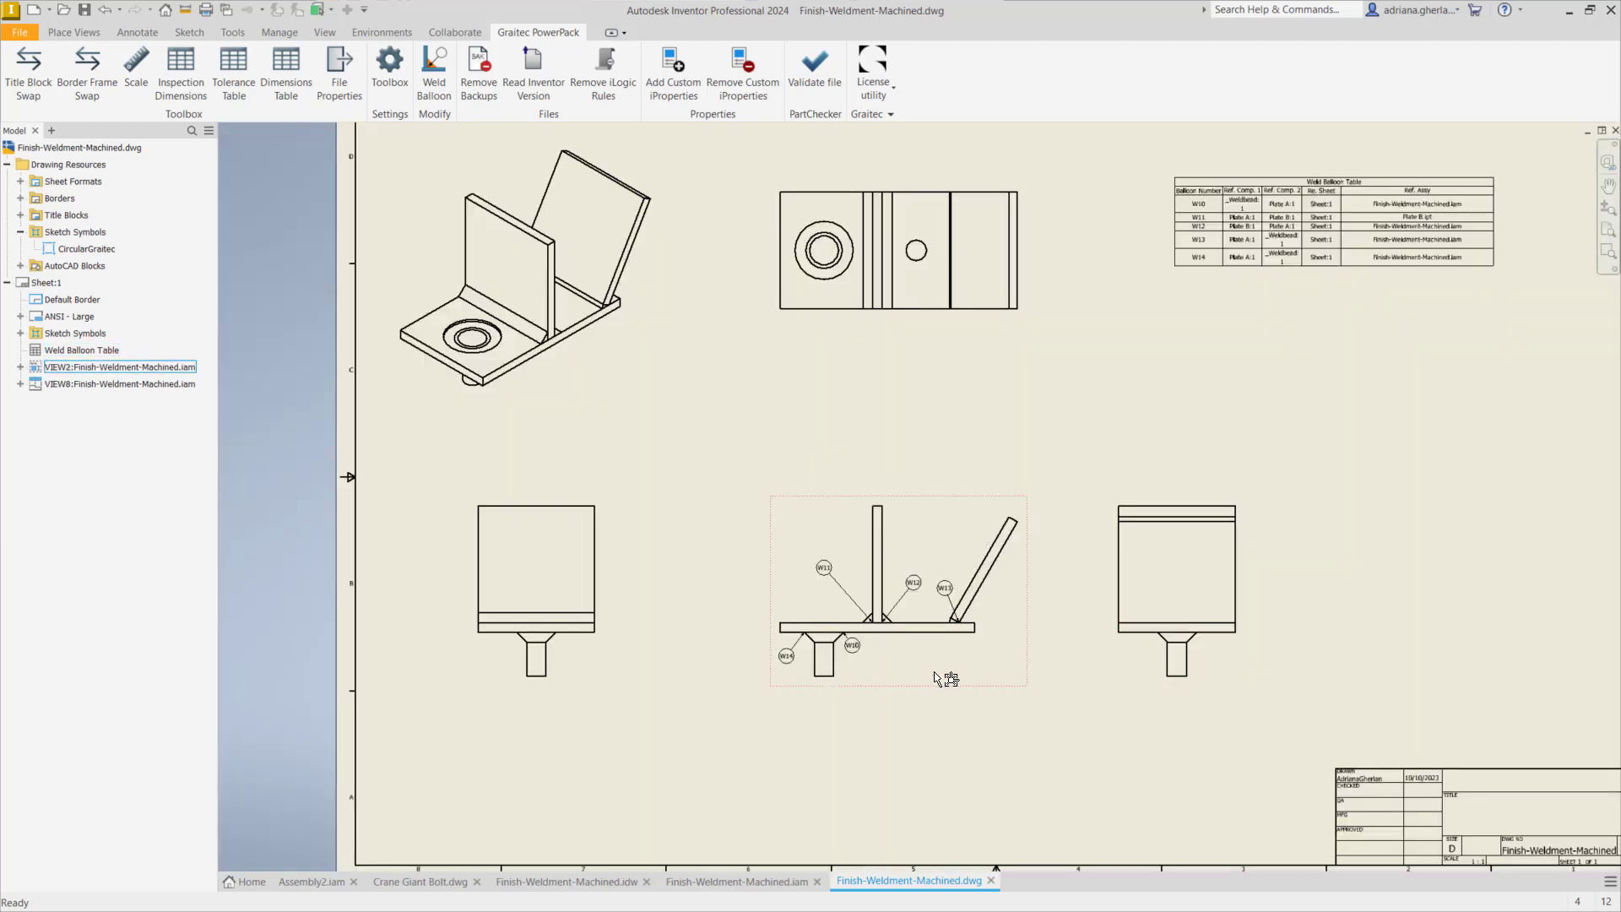
scroll(935, 655, up, 3)
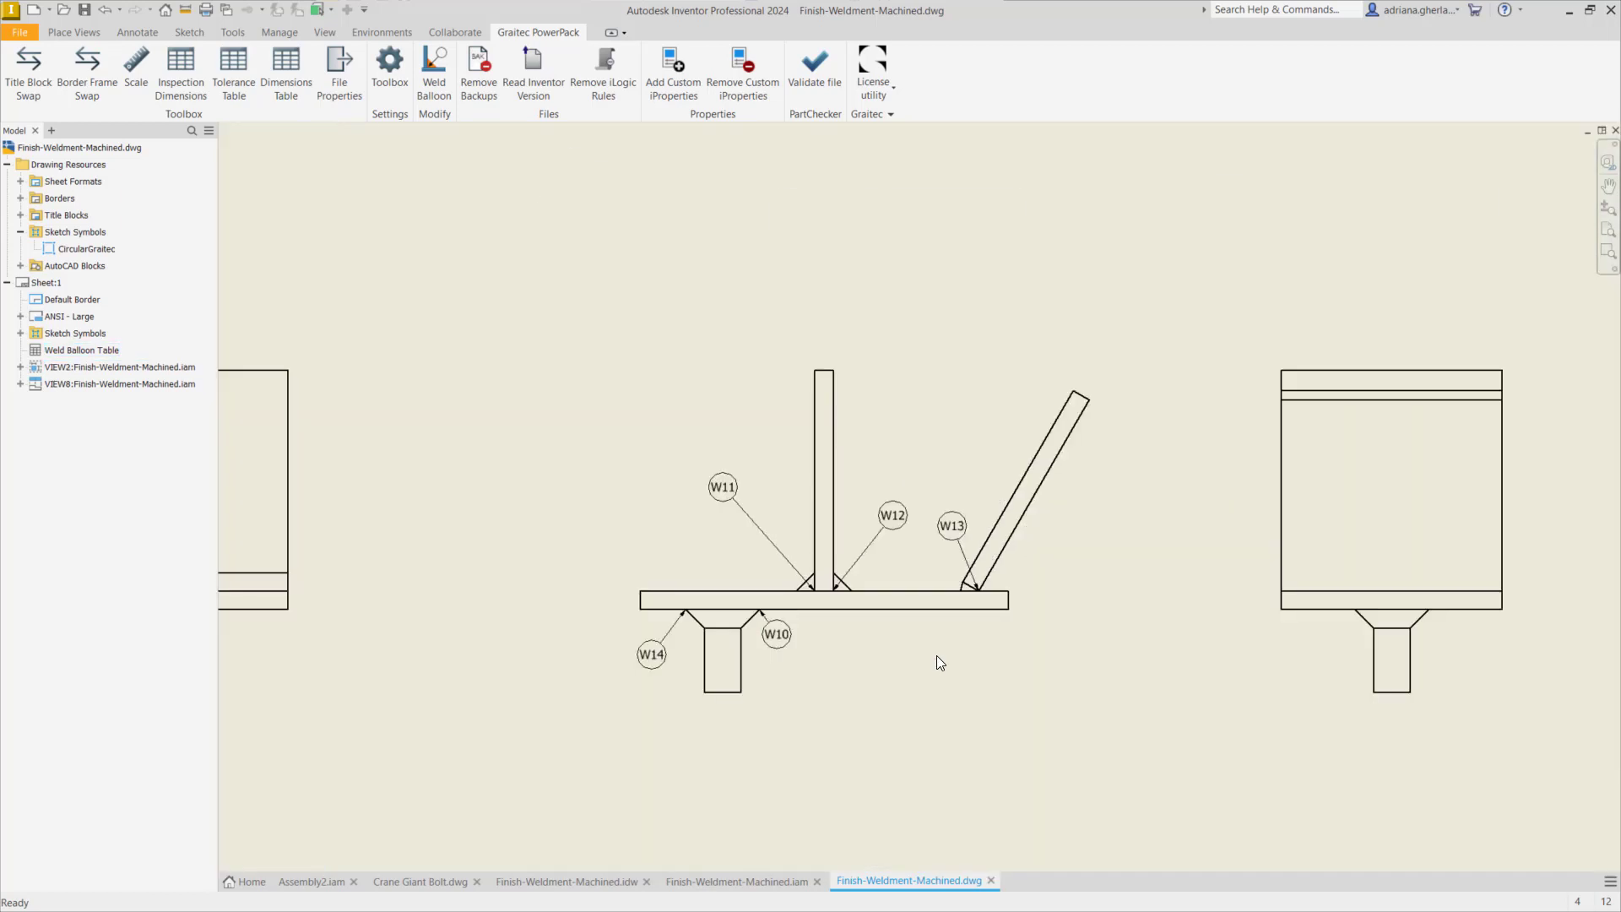
- Change the weld balloon prefix from W to R
click(436, 85)
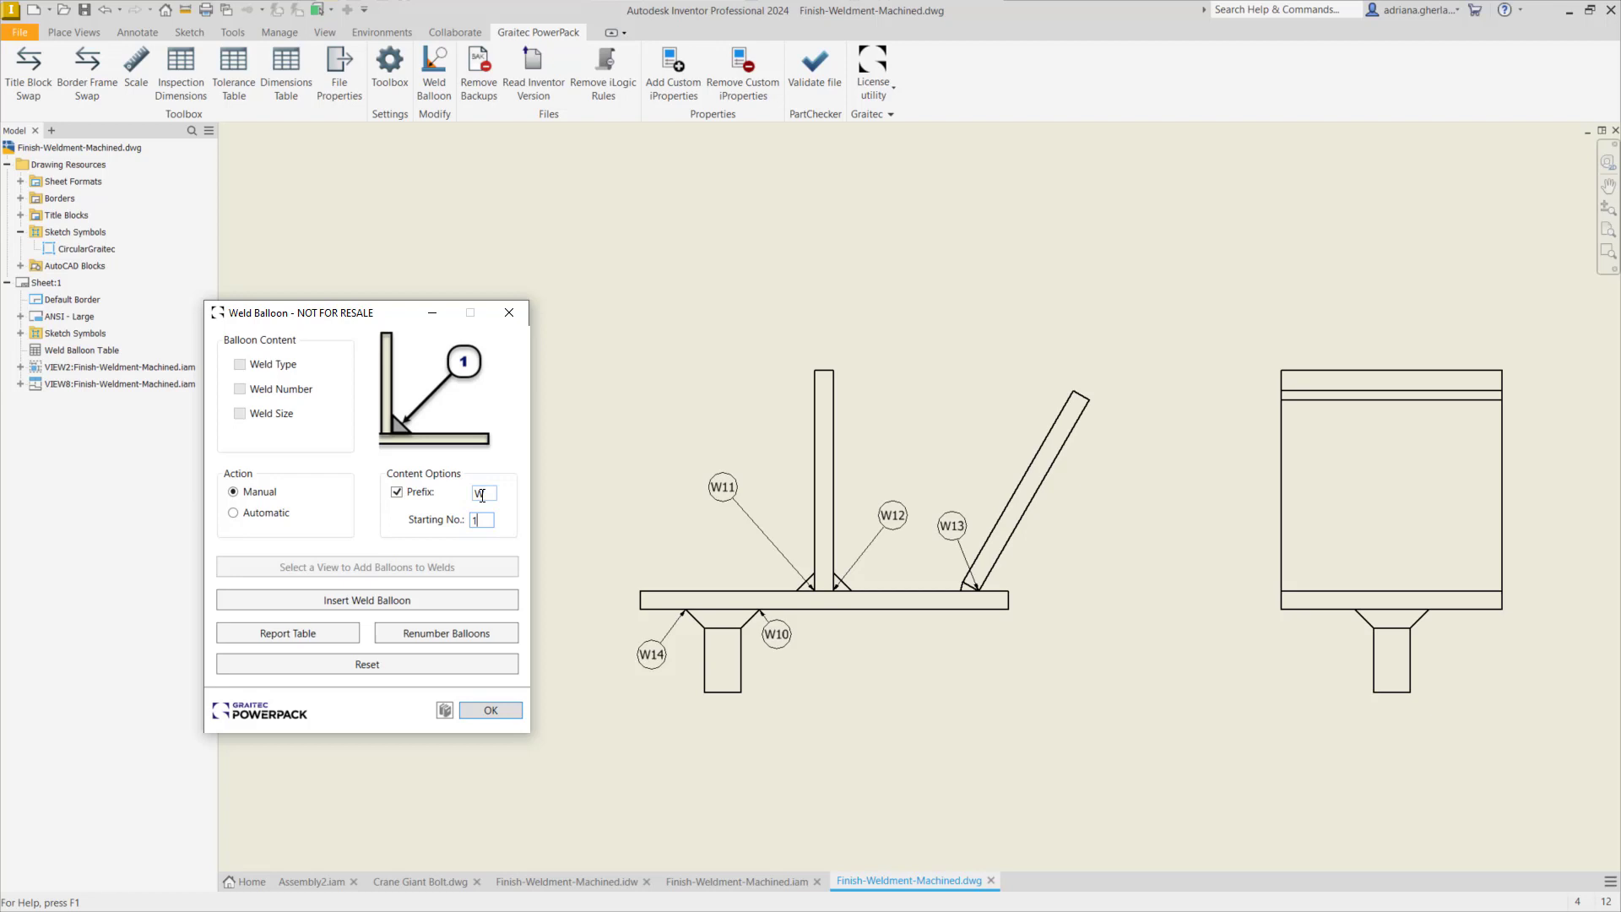
drag(491, 492, 463, 497)
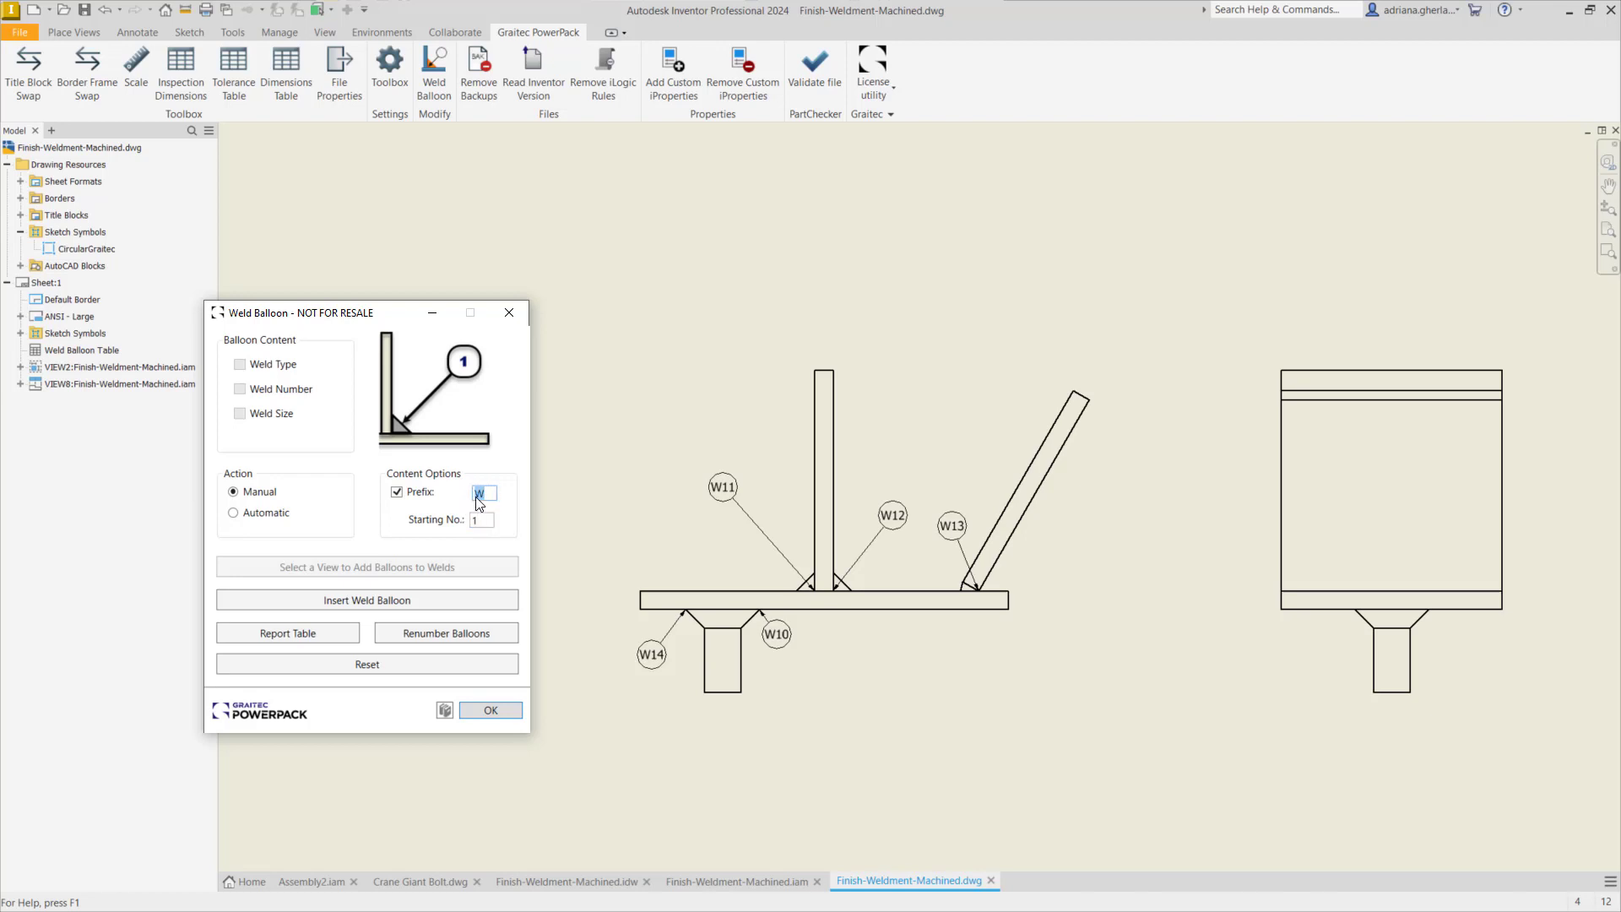
text(R)
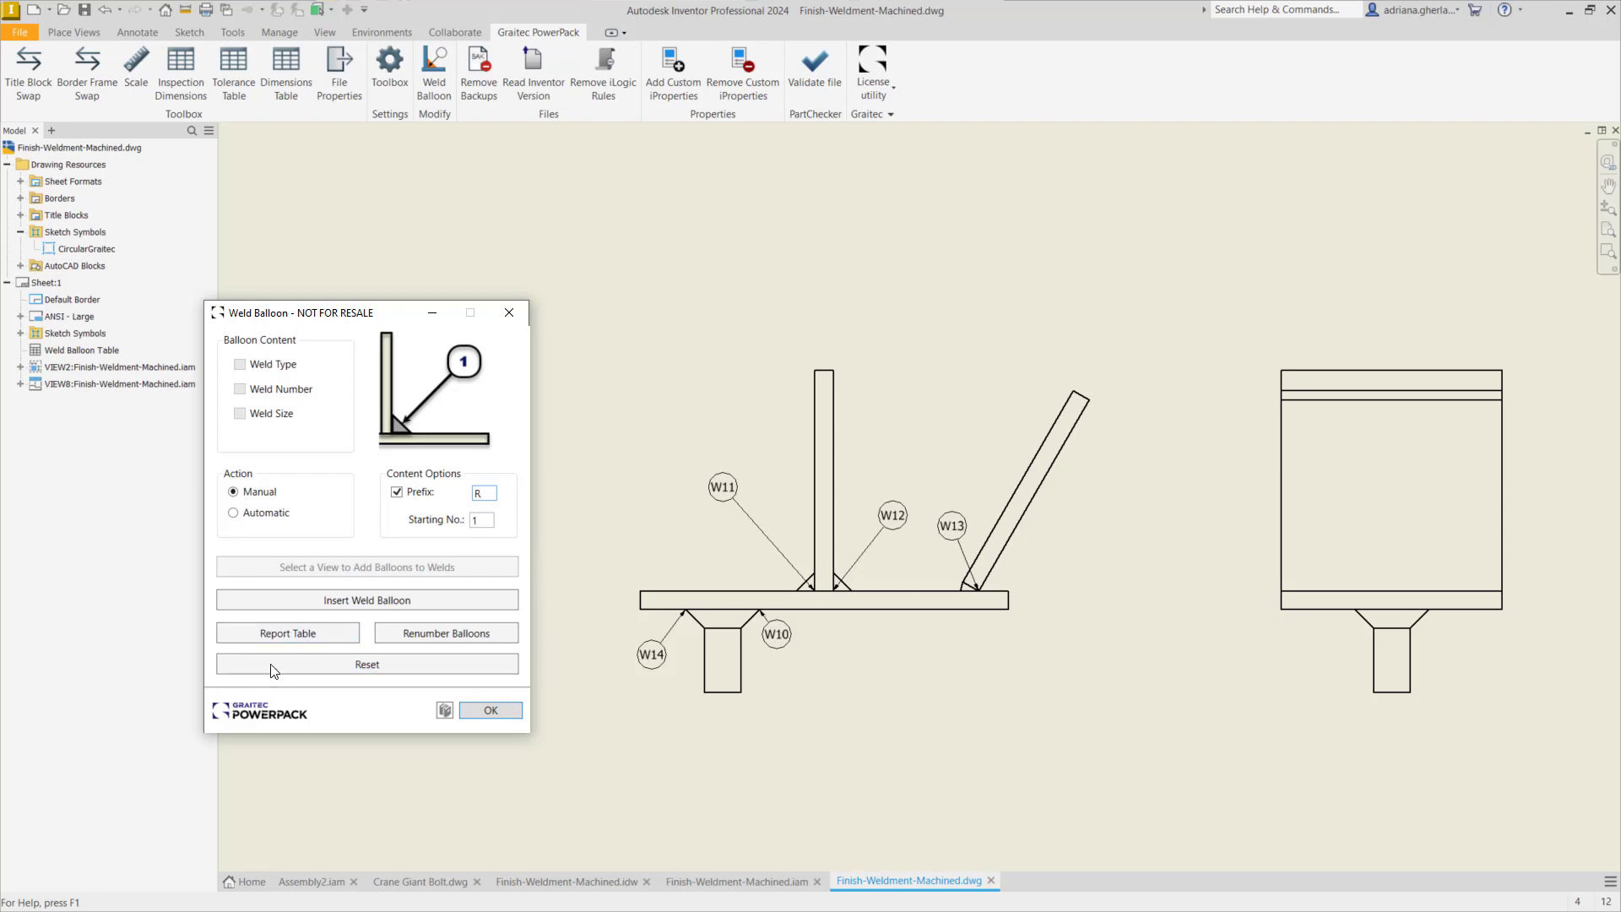
- Place weld balloon R15 on the pin weld, below the pin
click(365, 600)
click(709, 641)
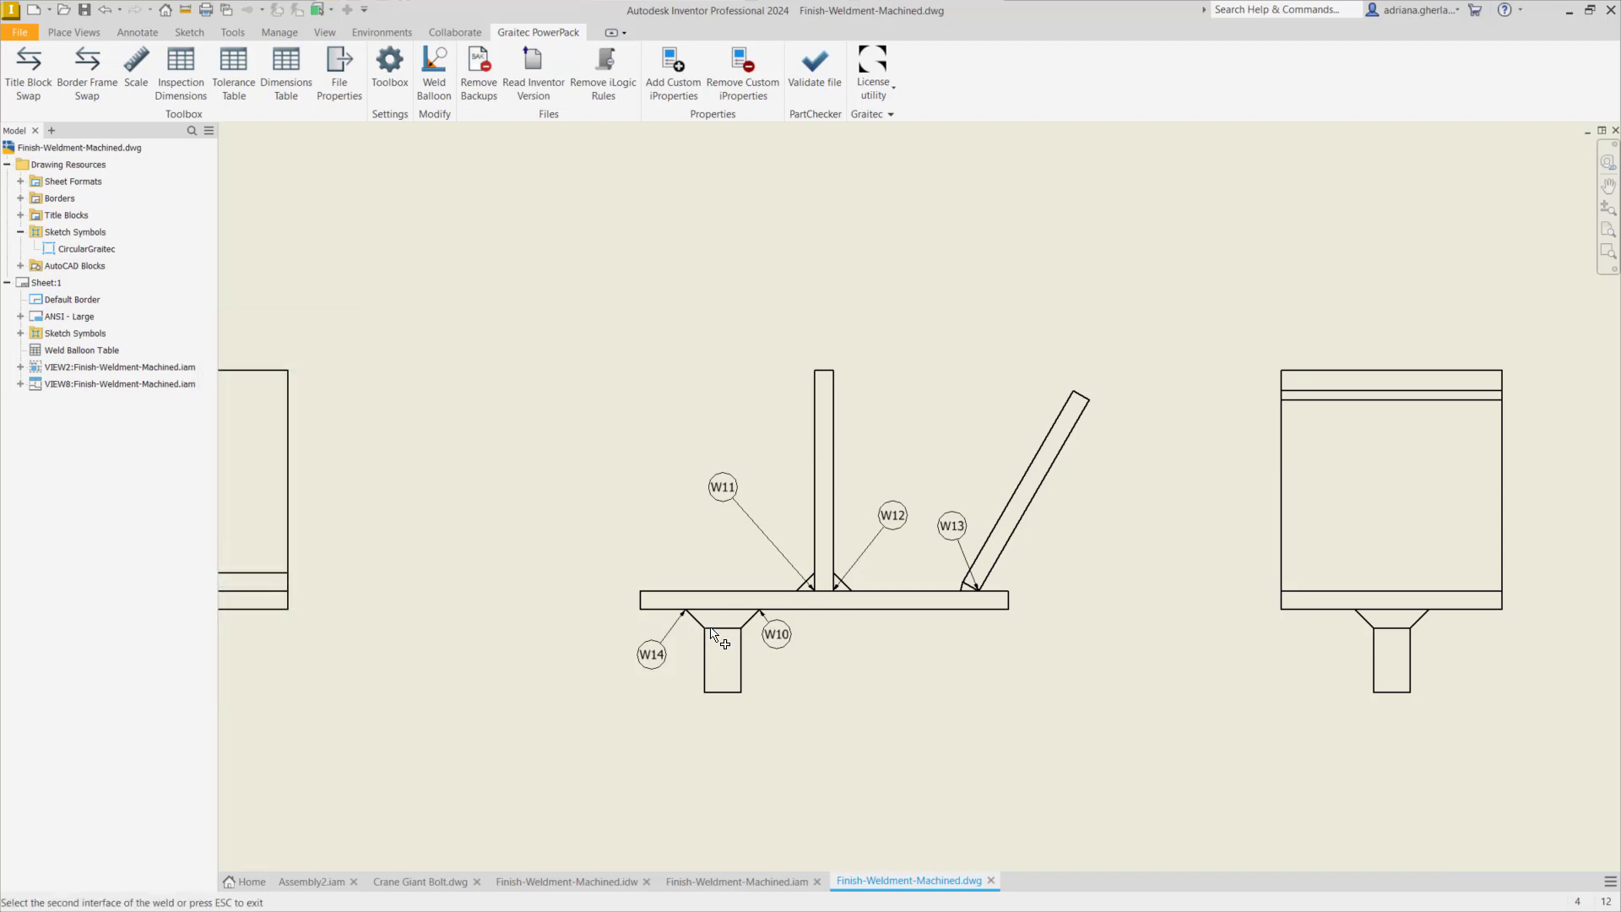
click(707, 643)
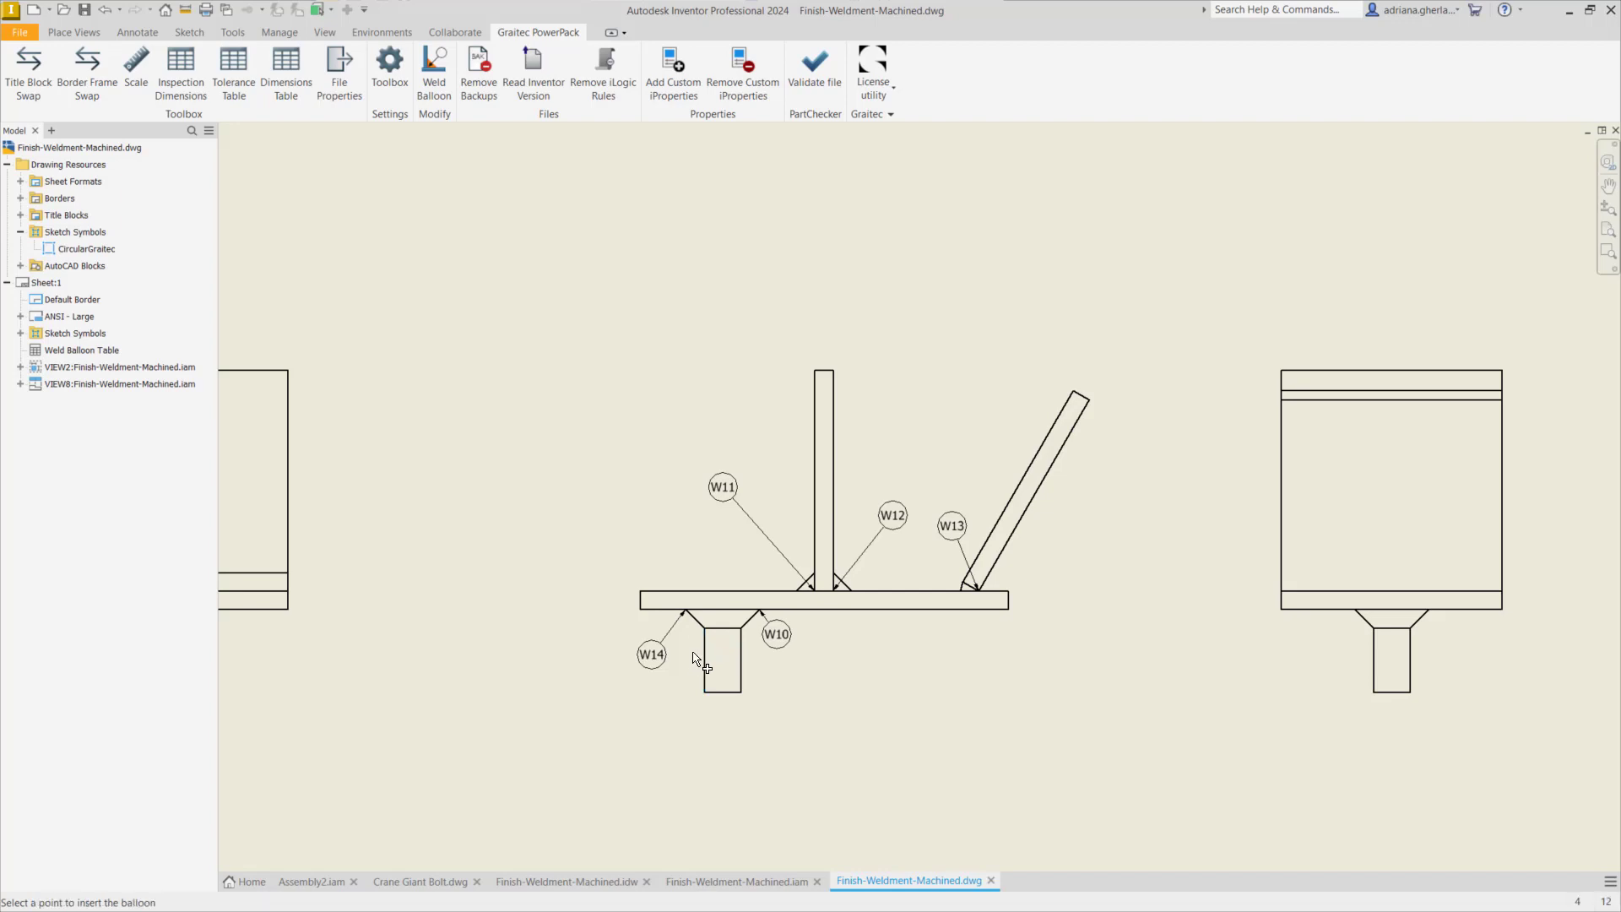
click(671, 740)
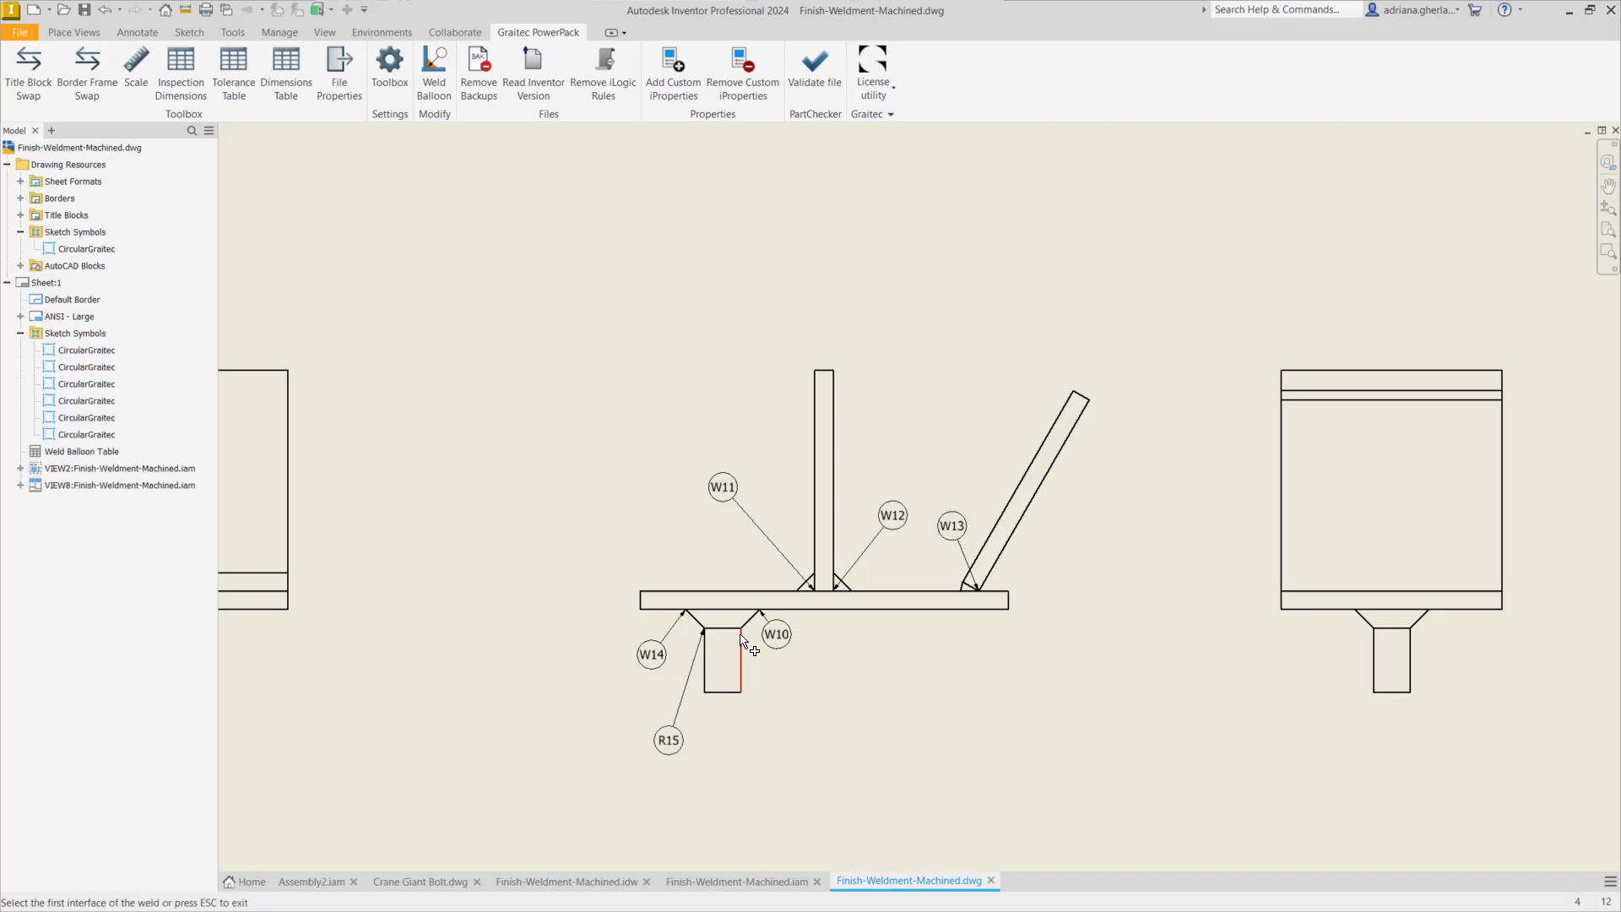
- End balloon insertion so the table gains an R15 row for _Weldbead:1 and Pin A:1
scroll(770, 746, up, 8)
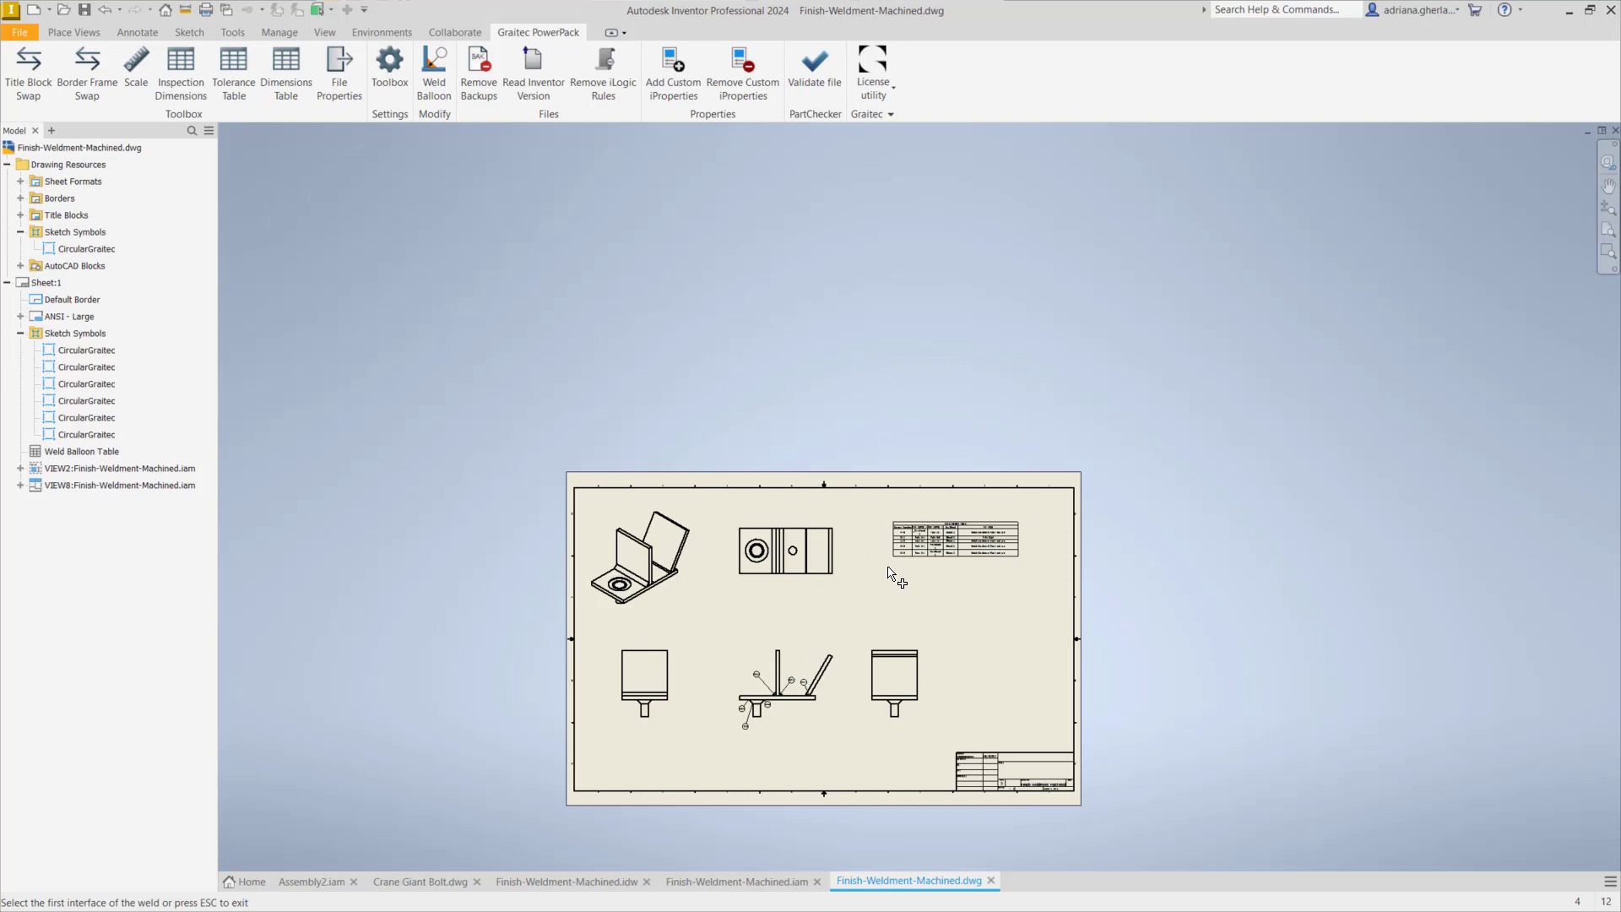
scroll(963, 553, down, 5)
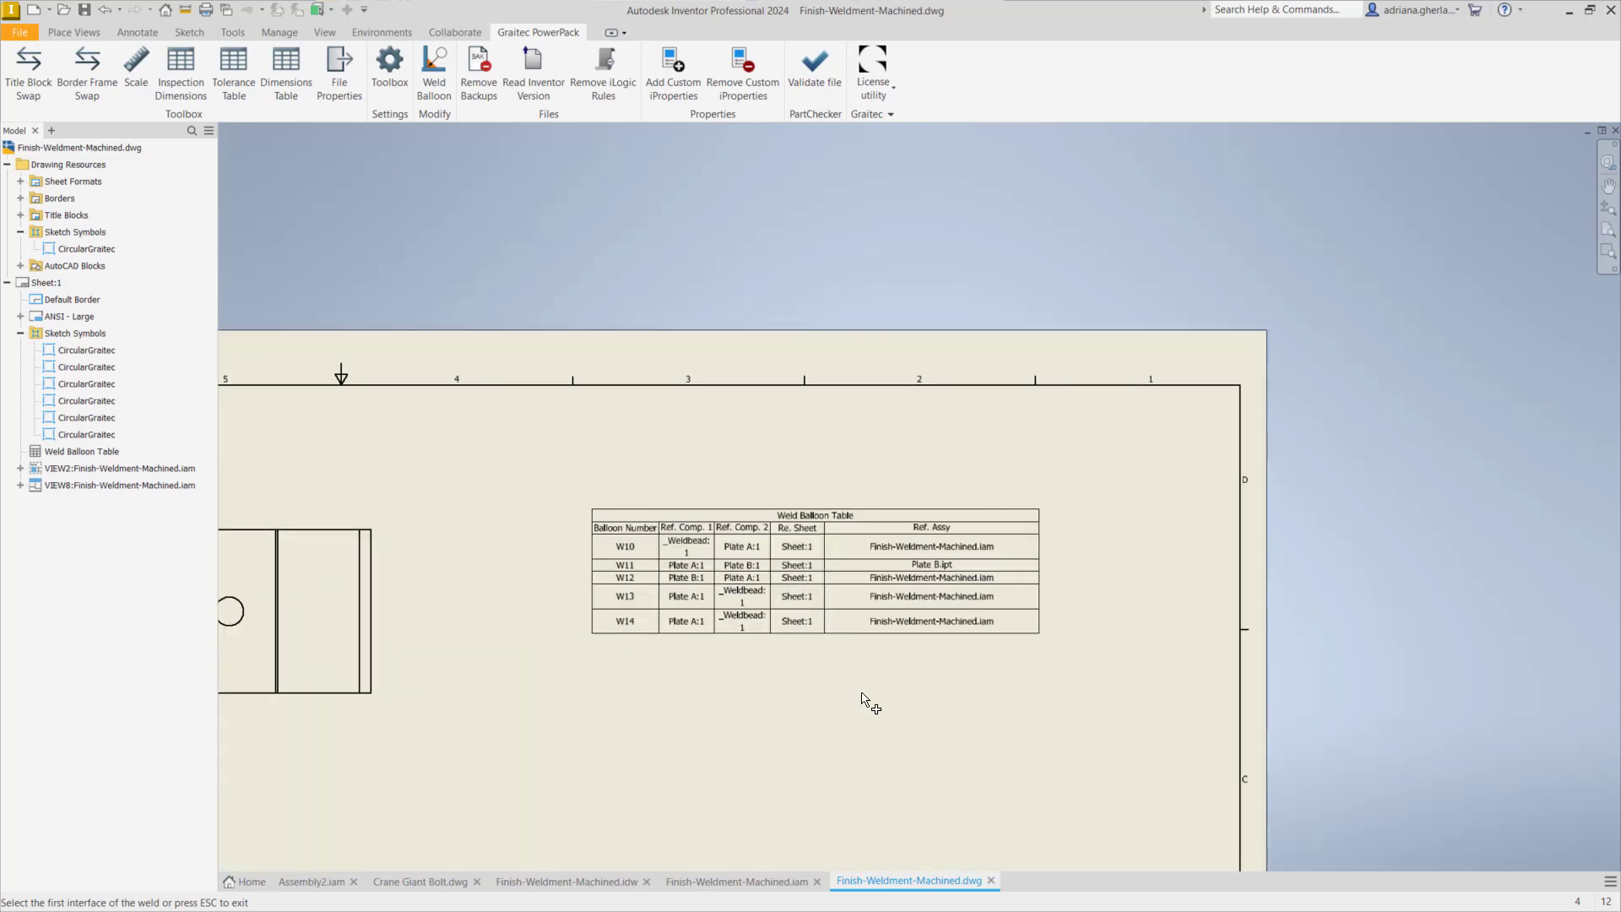
key(Escape)
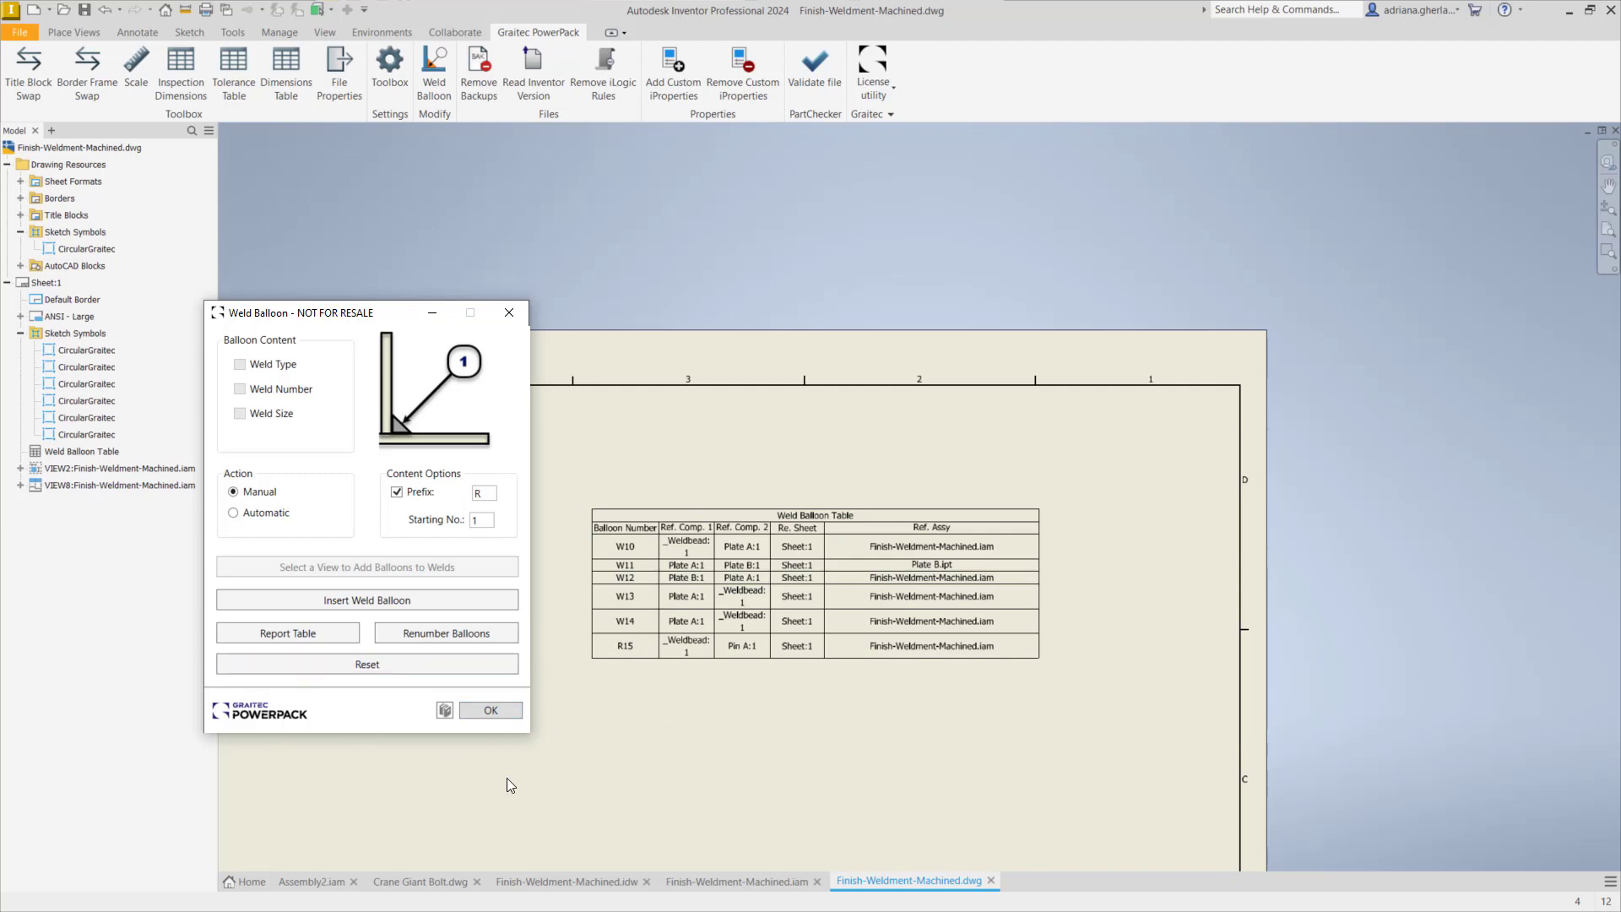
- Renumber all weld balloons and table rows to R1–R6 and close the settings
click(476, 637)
click(489, 710)
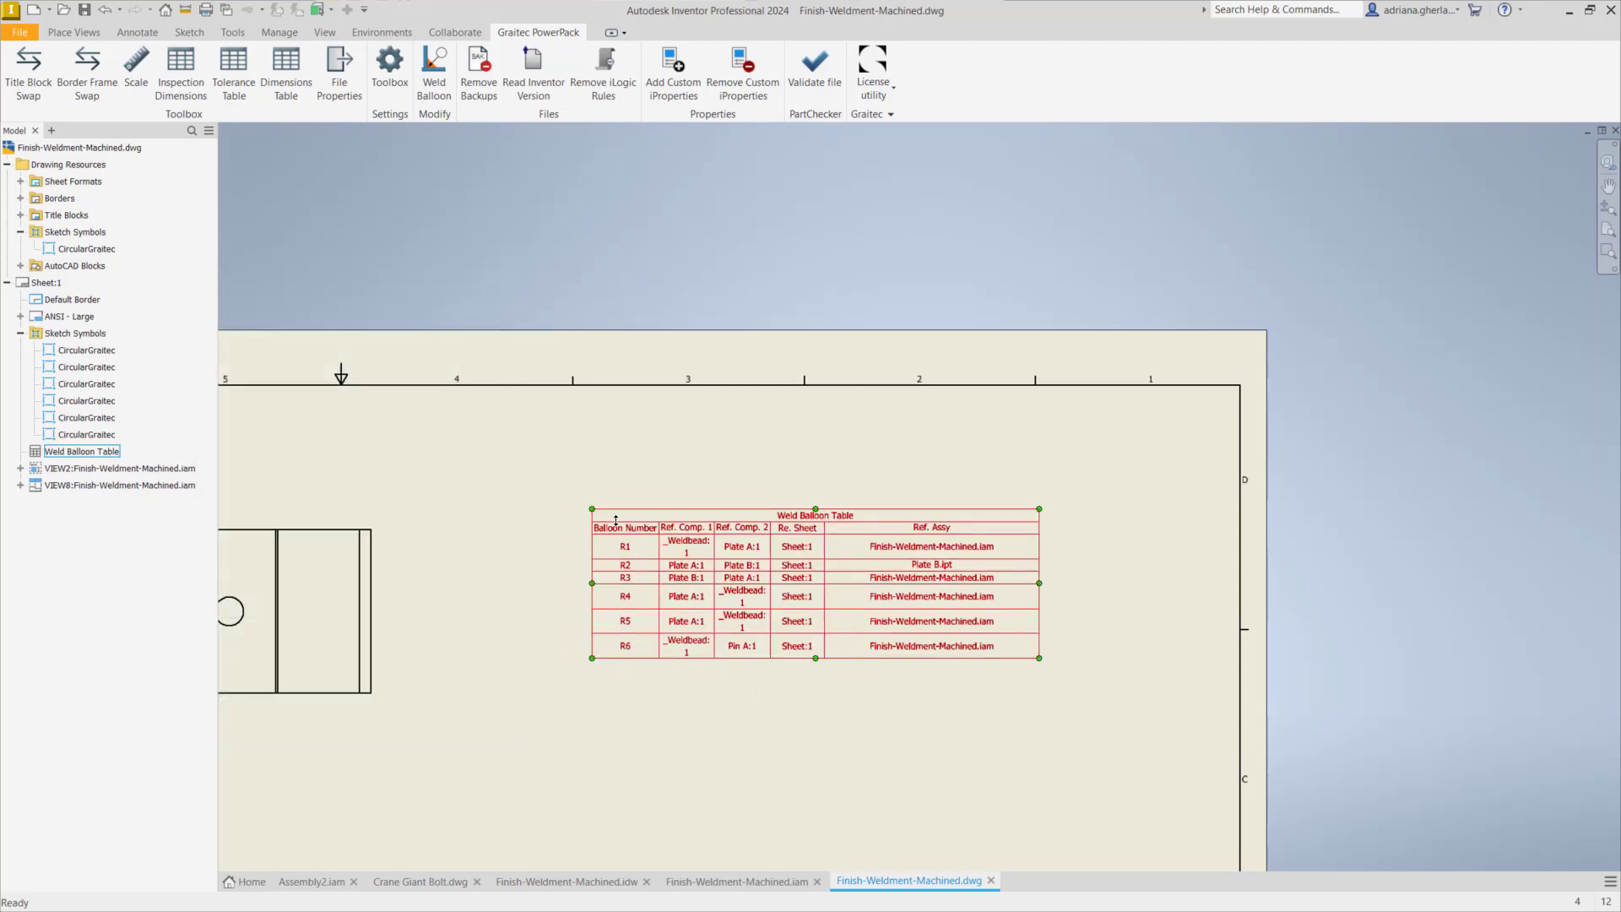
scroll(970, 531, down, 5)
key(Escape)
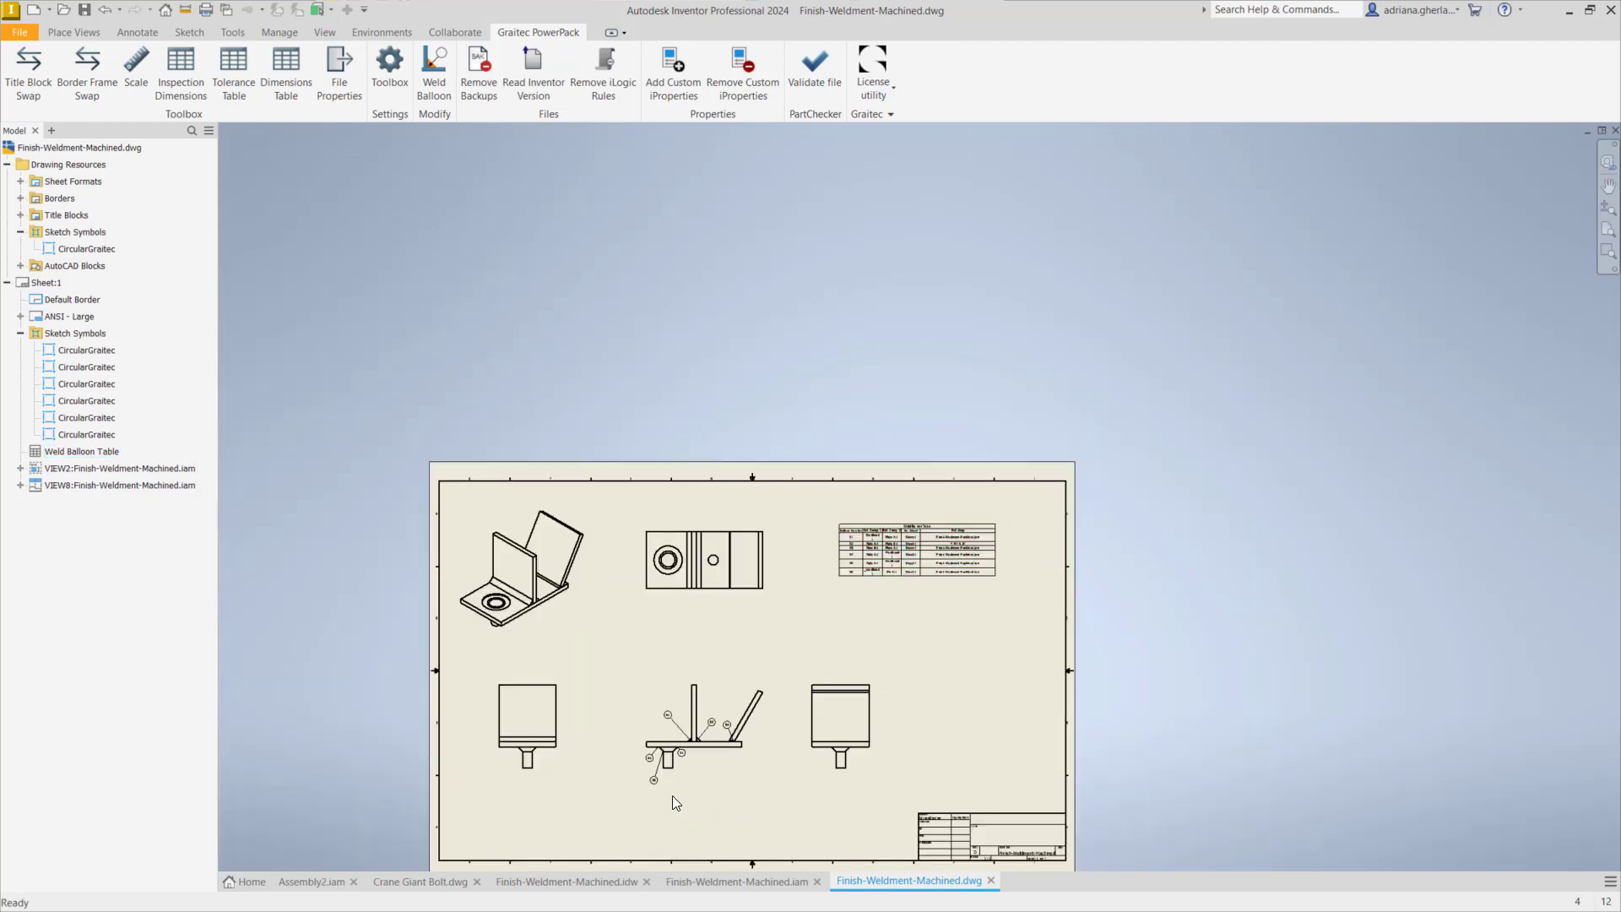
scroll(675, 789, up, 5)
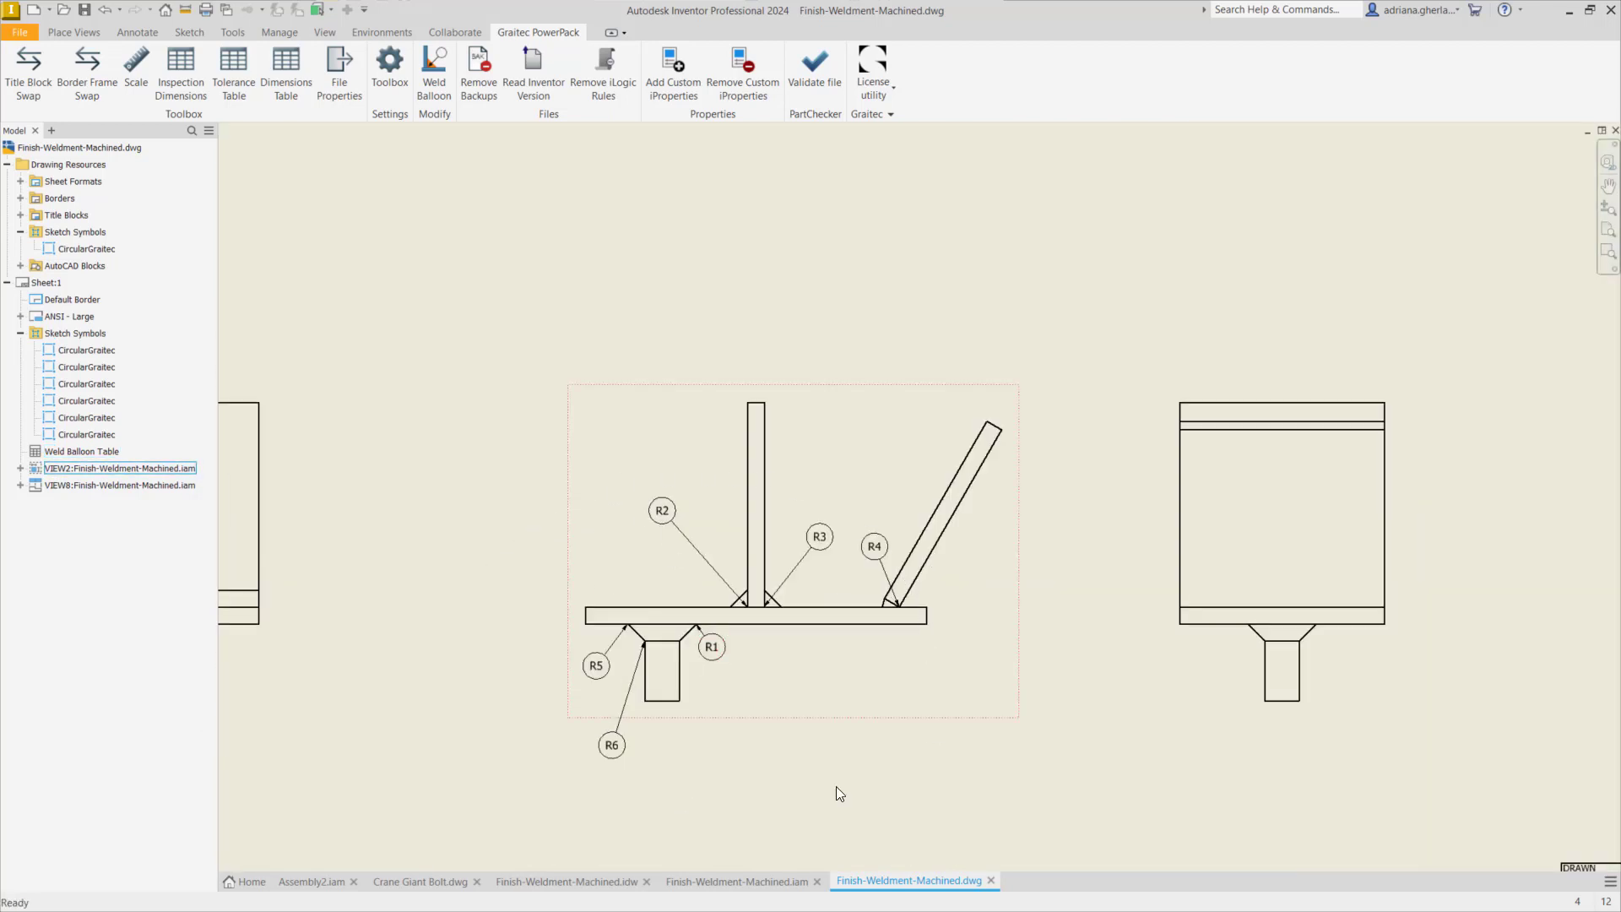
scroll(716, 660, down, 5)
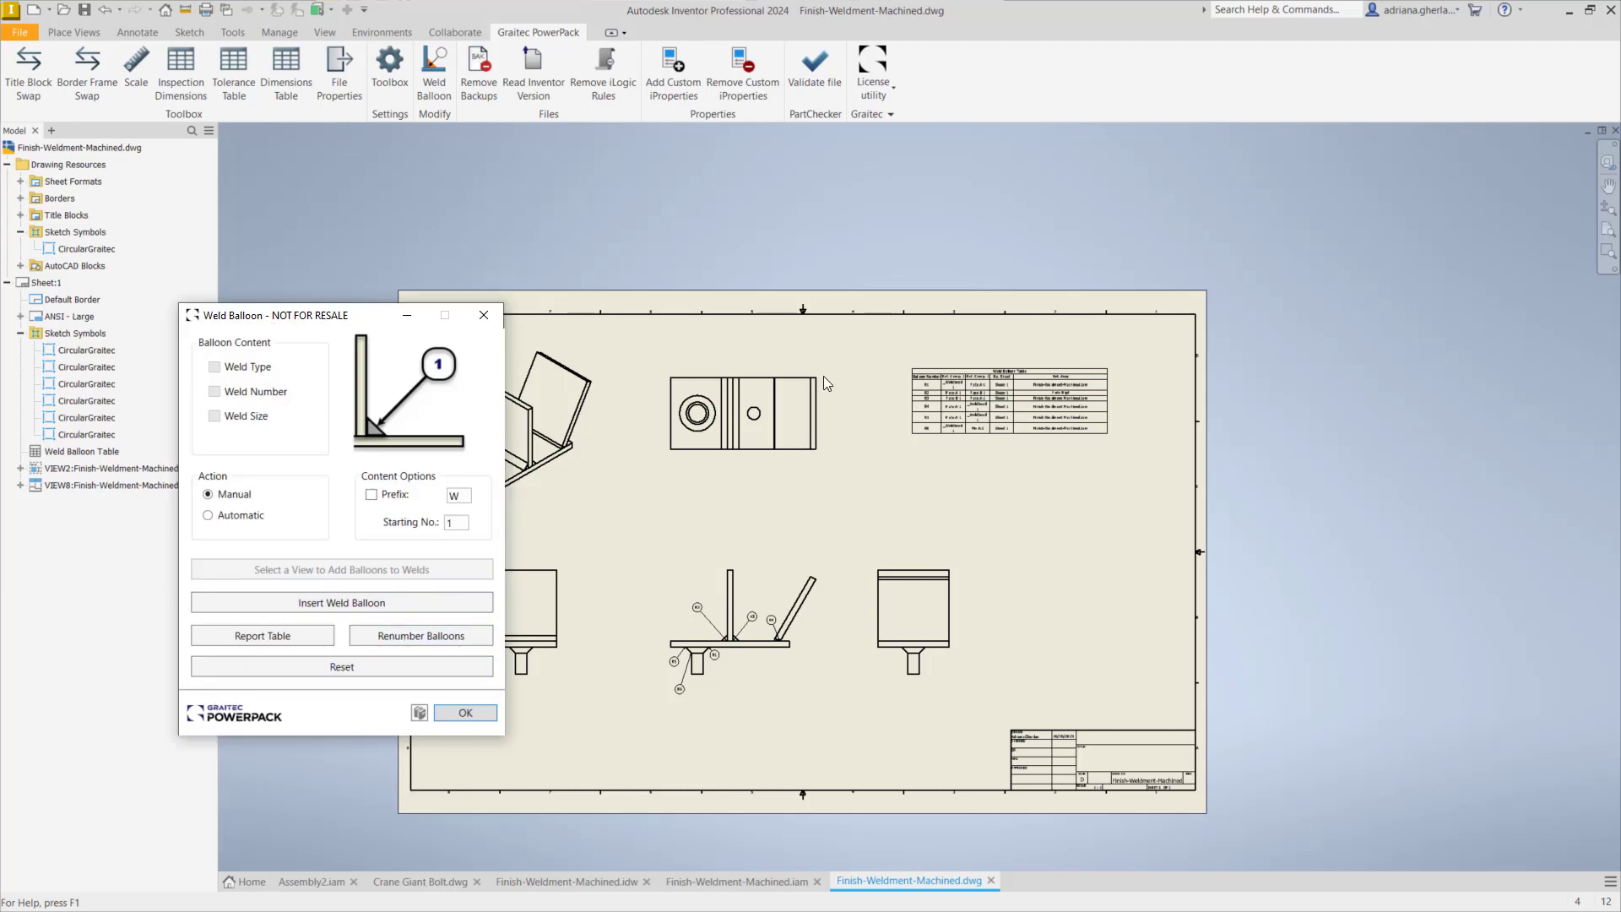
- Delete all weld balloons and the Weld Balloon Table, confirming with Oui
click(347, 668)
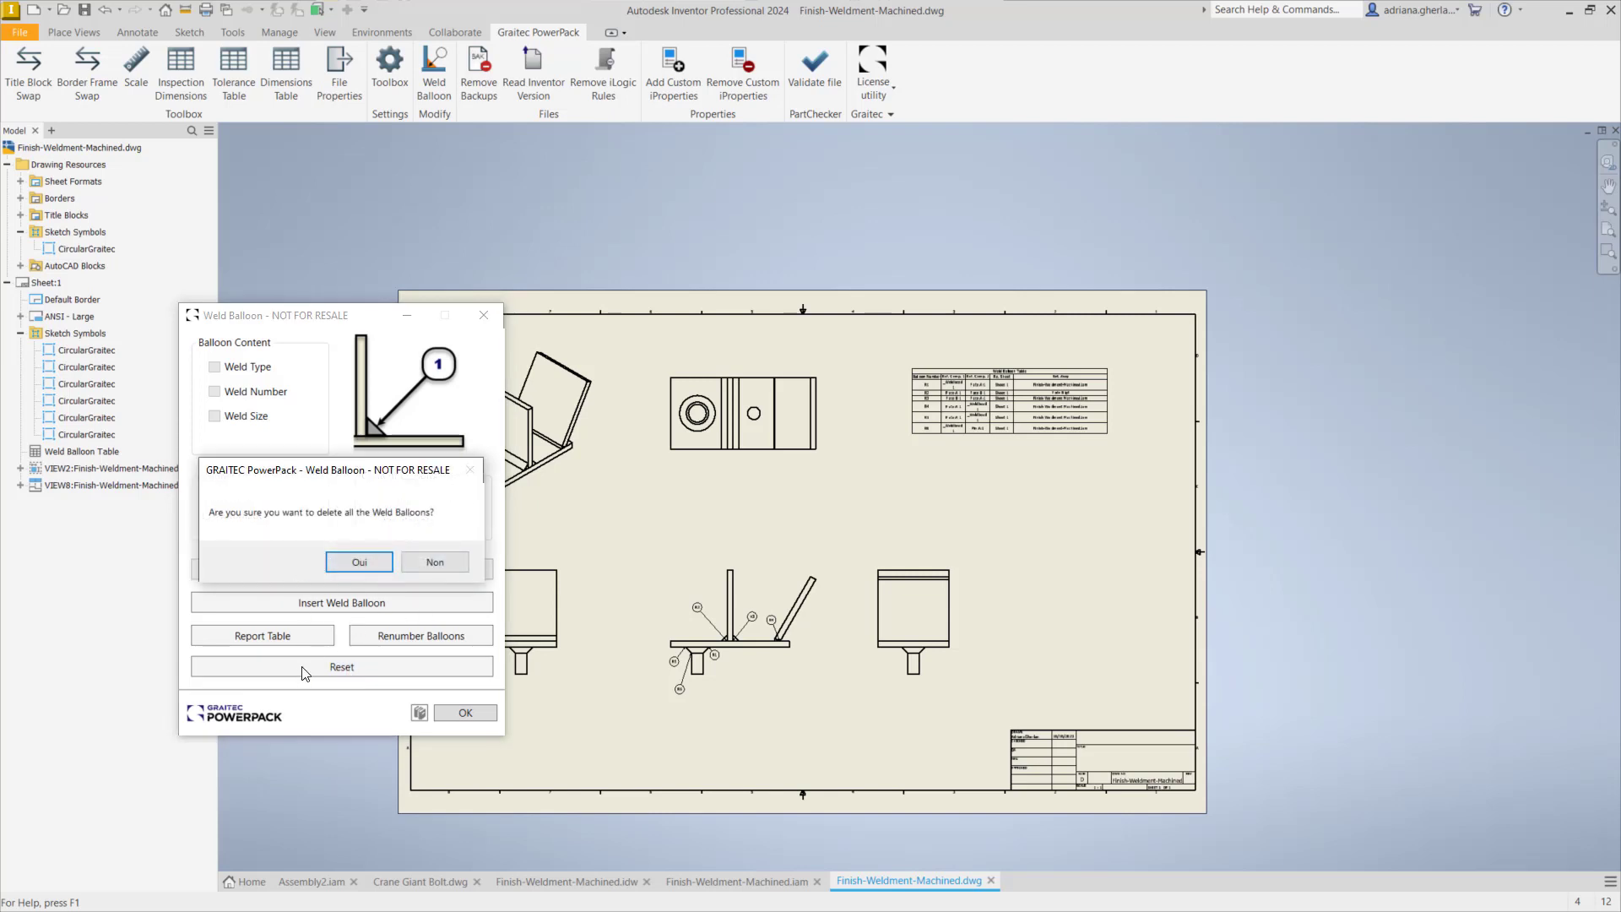
click(359, 562)
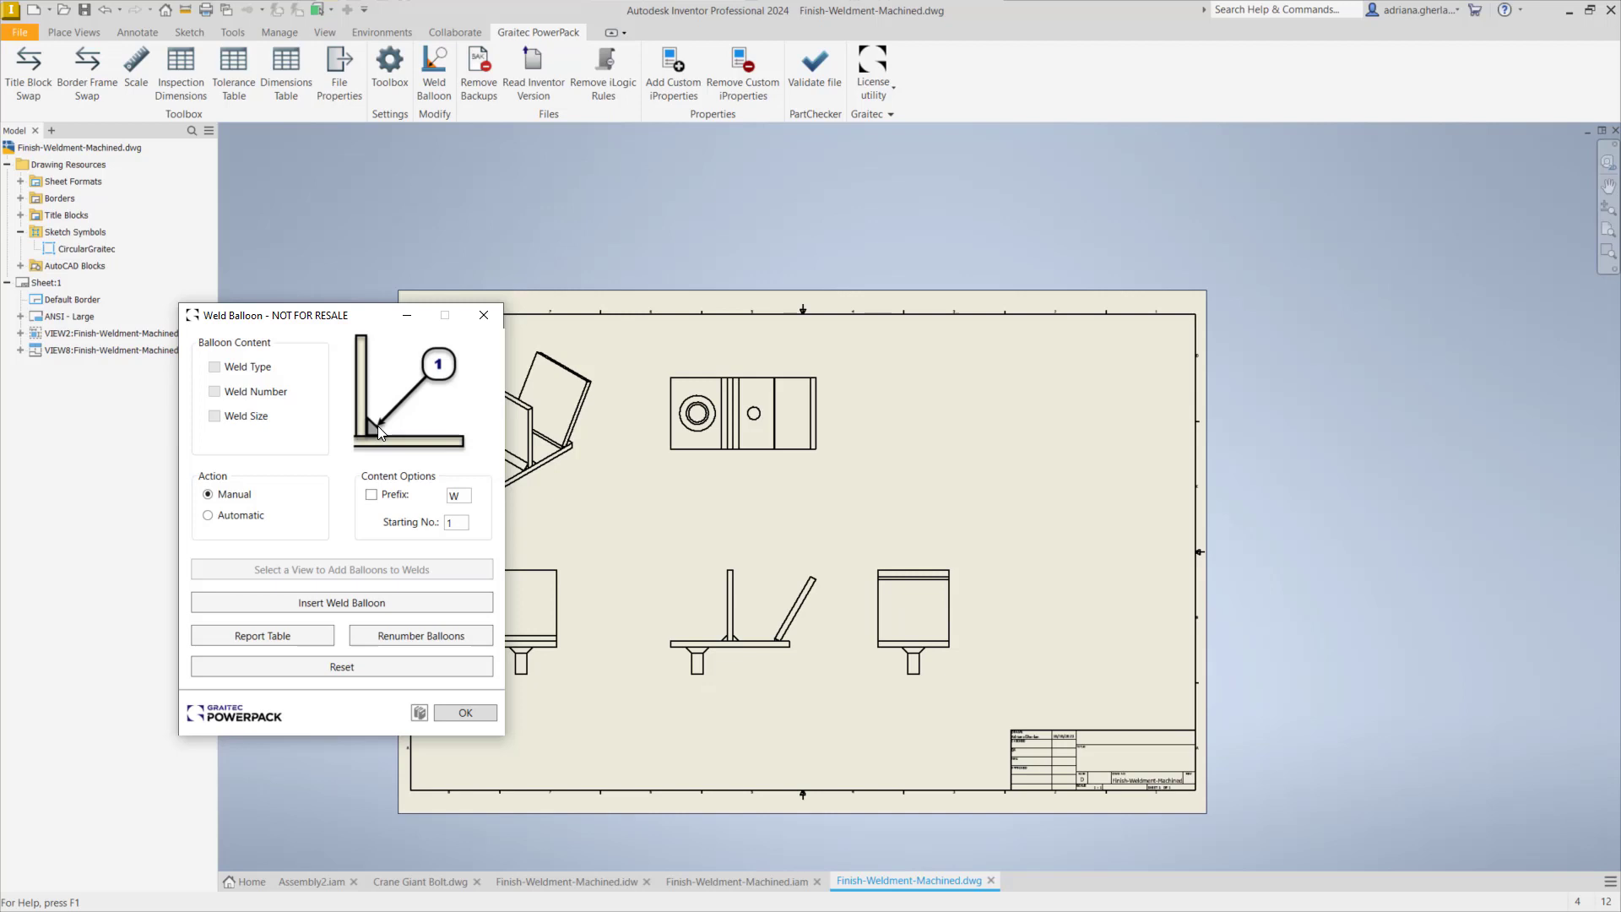
- Switch balloon placement to Automatic and add Weld Type and Weld Size to Weld Number
click(258, 518)
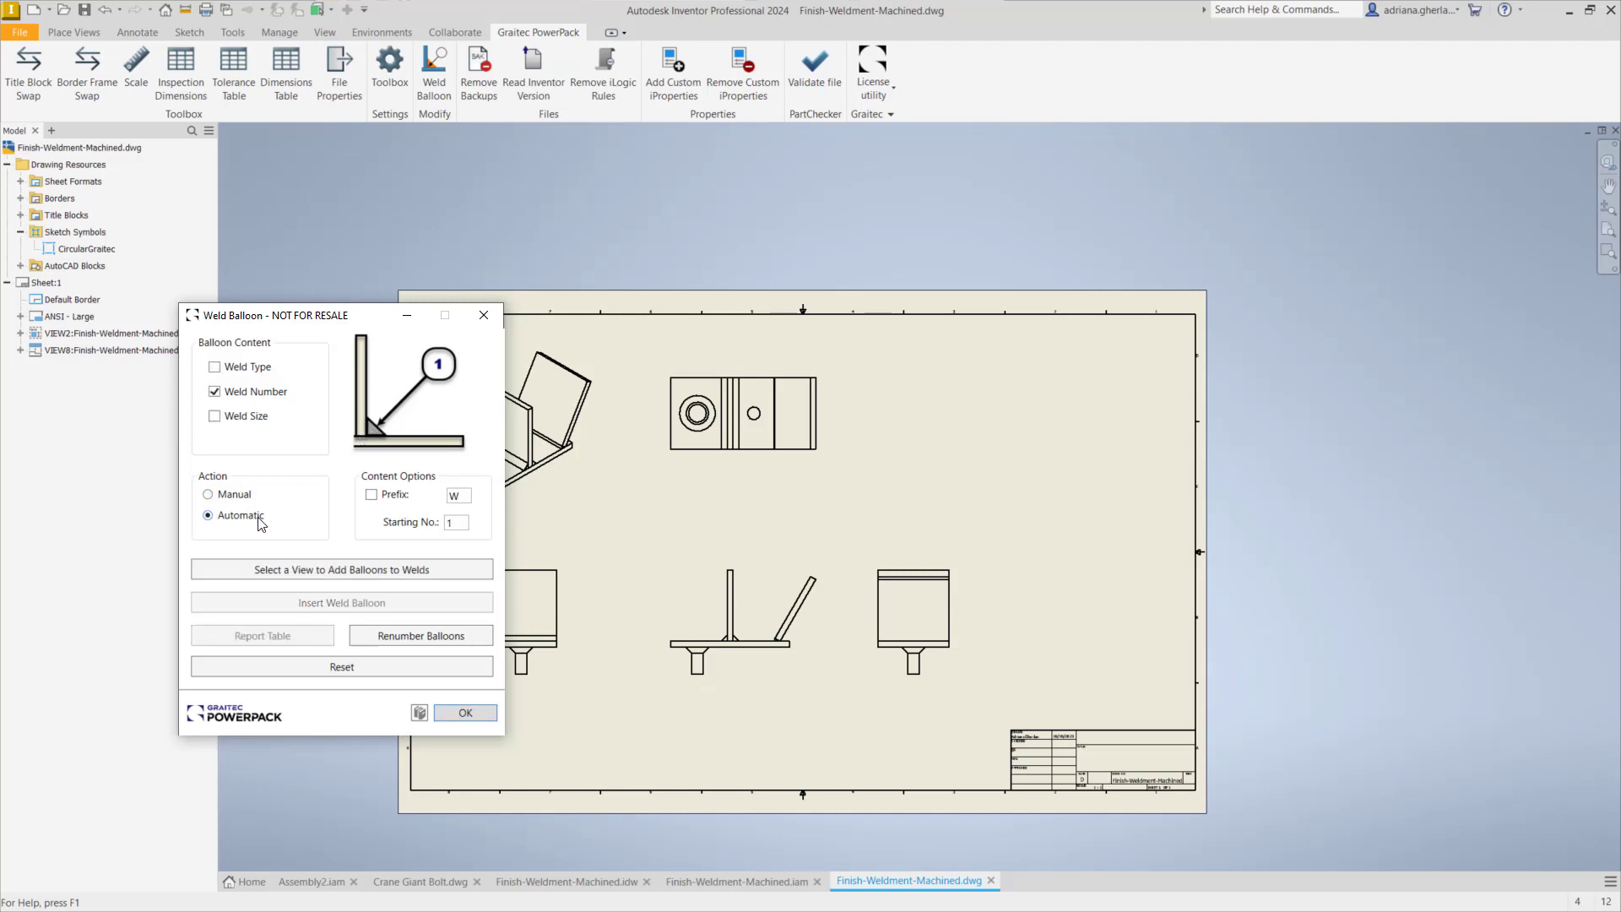
click(215, 368)
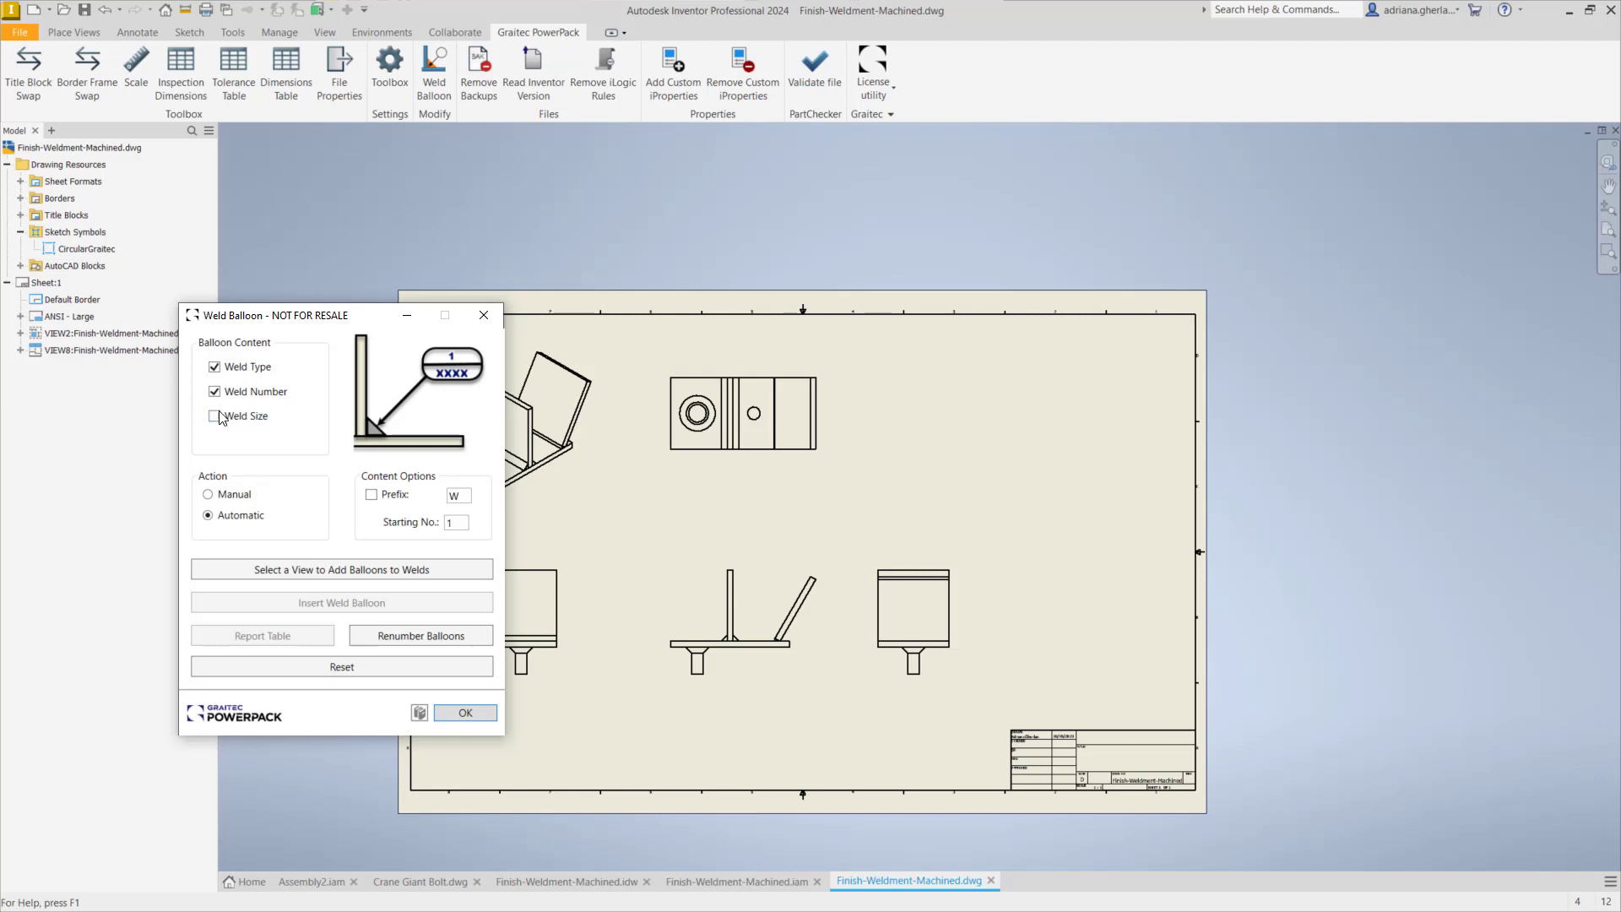
click(216, 415)
- Auto-balloon the front view's welds as W1–W6 with fillet type and size, then close the settings
click(287, 569)
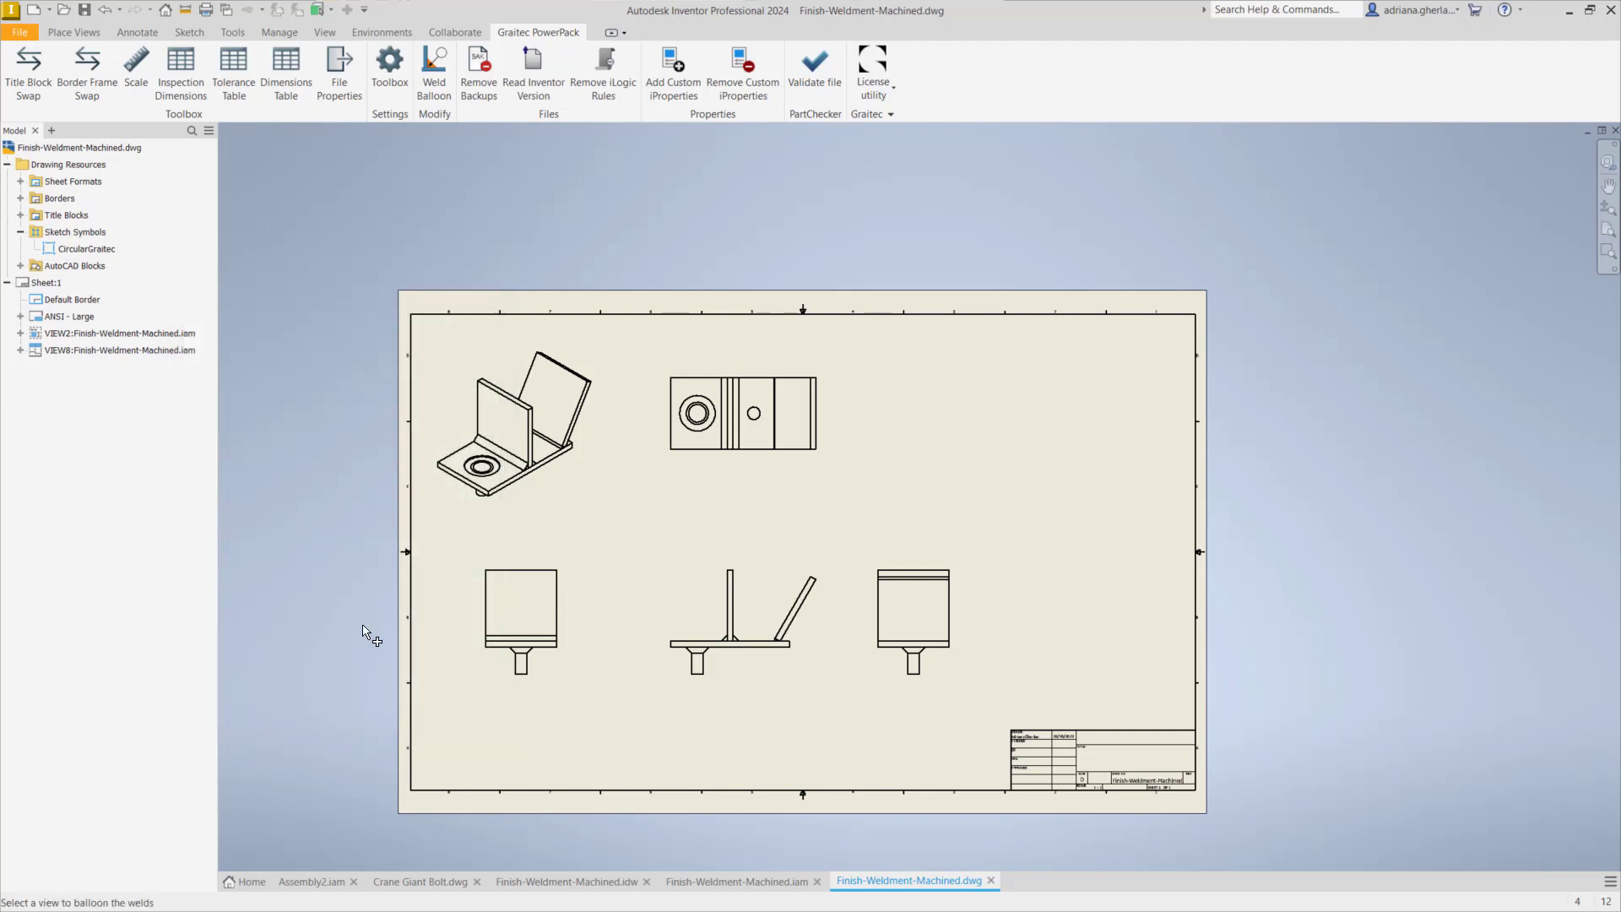
click(745, 606)
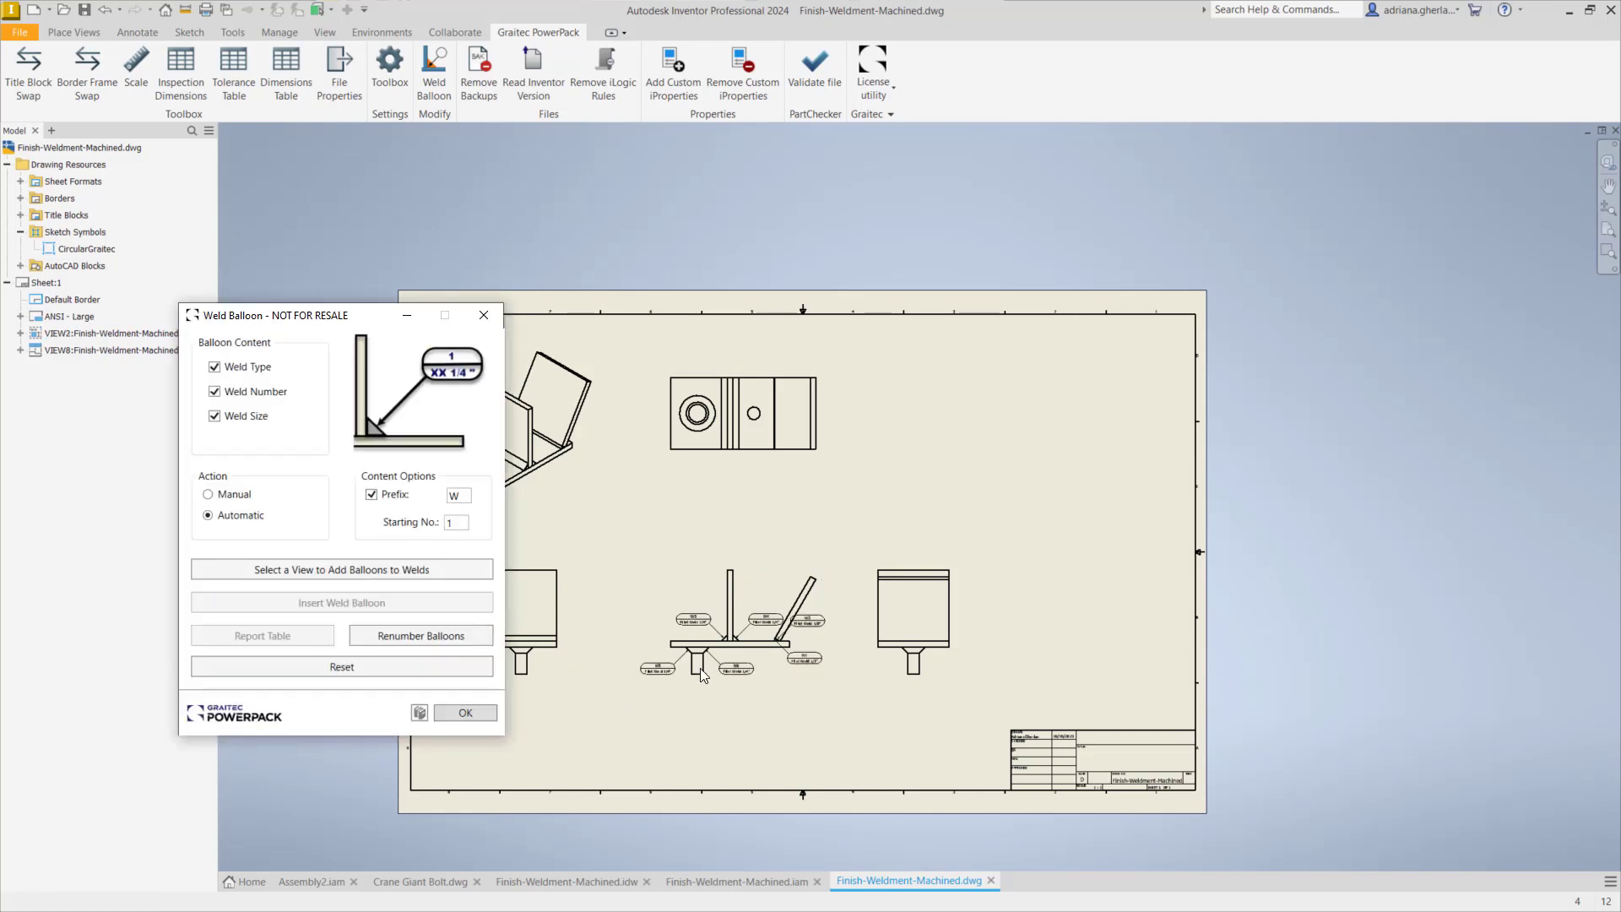
click(466, 713)
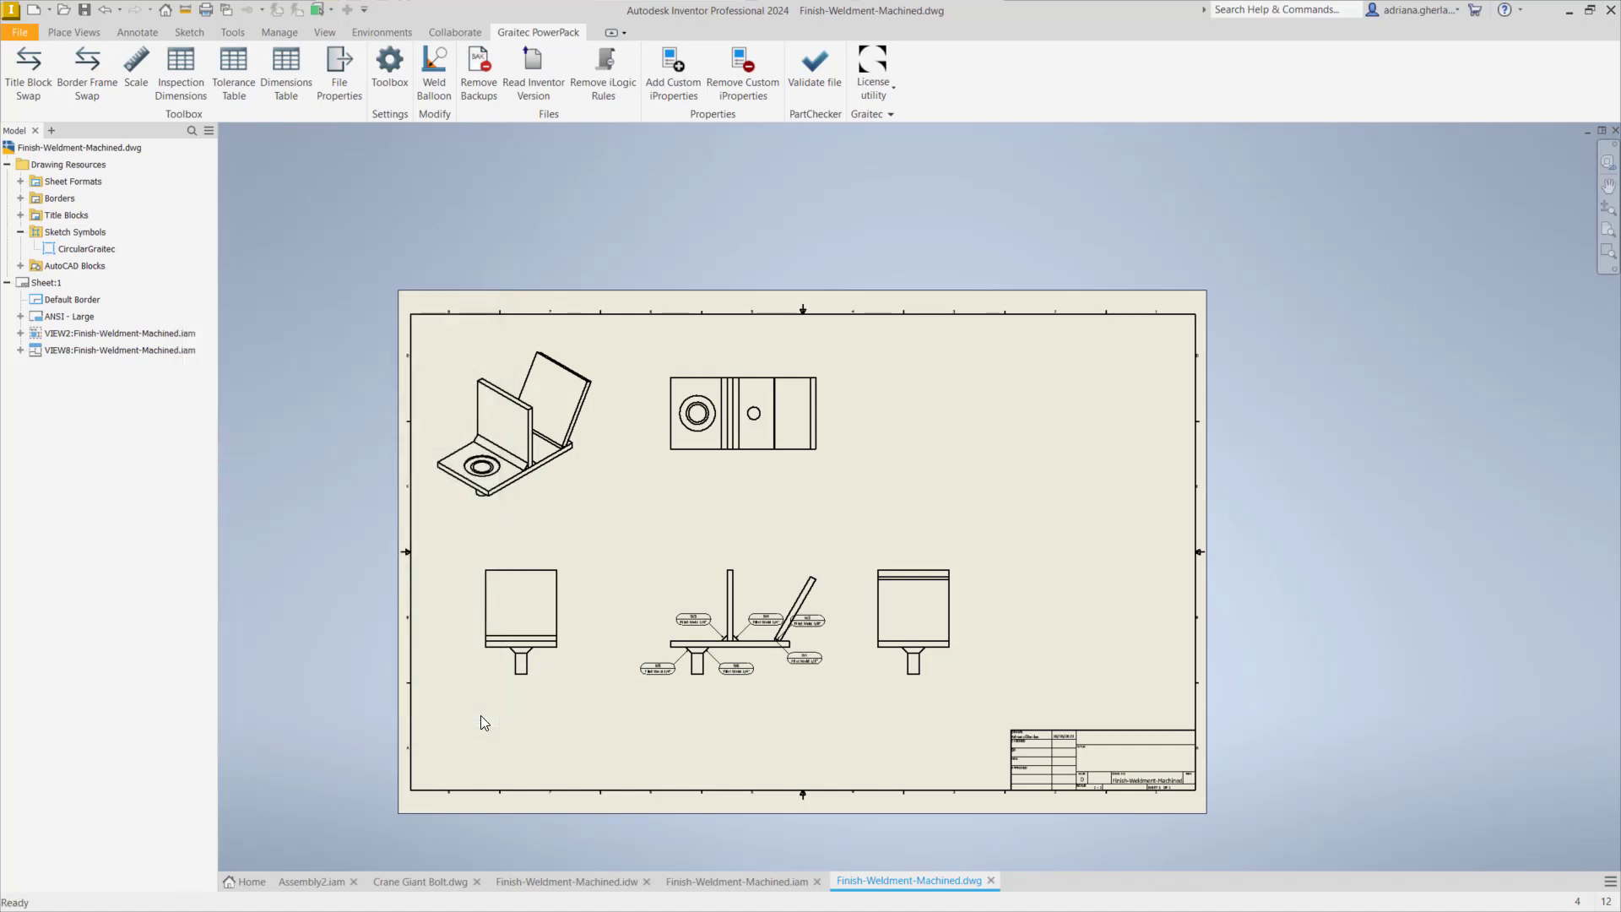
scroll(752, 699, up, 5)
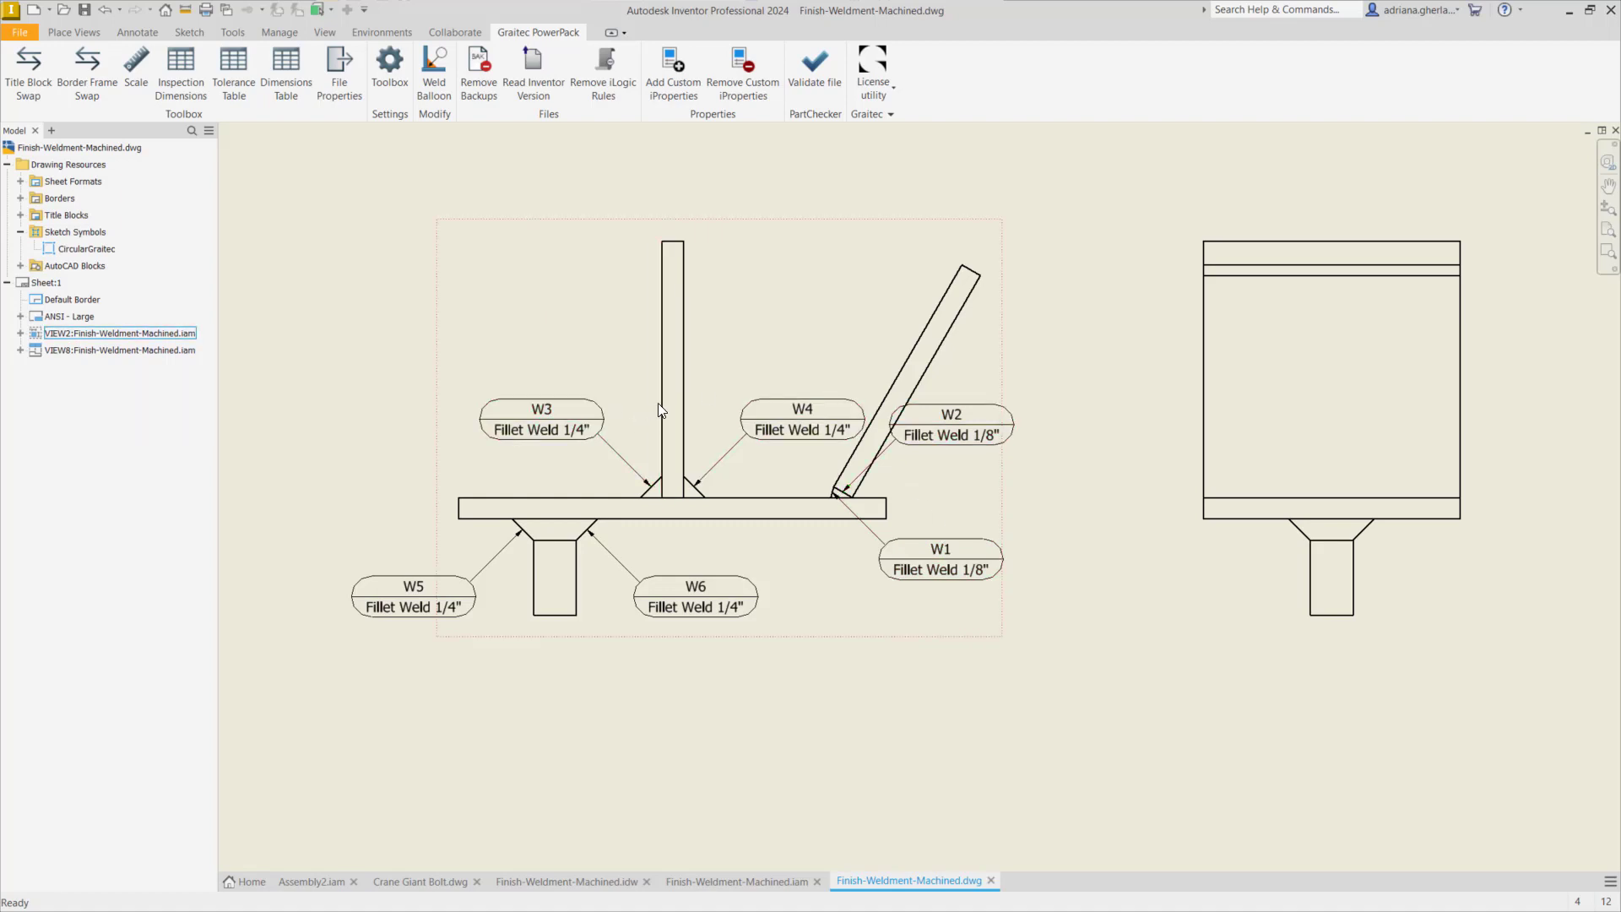
scroll(787, 569, down, 4)
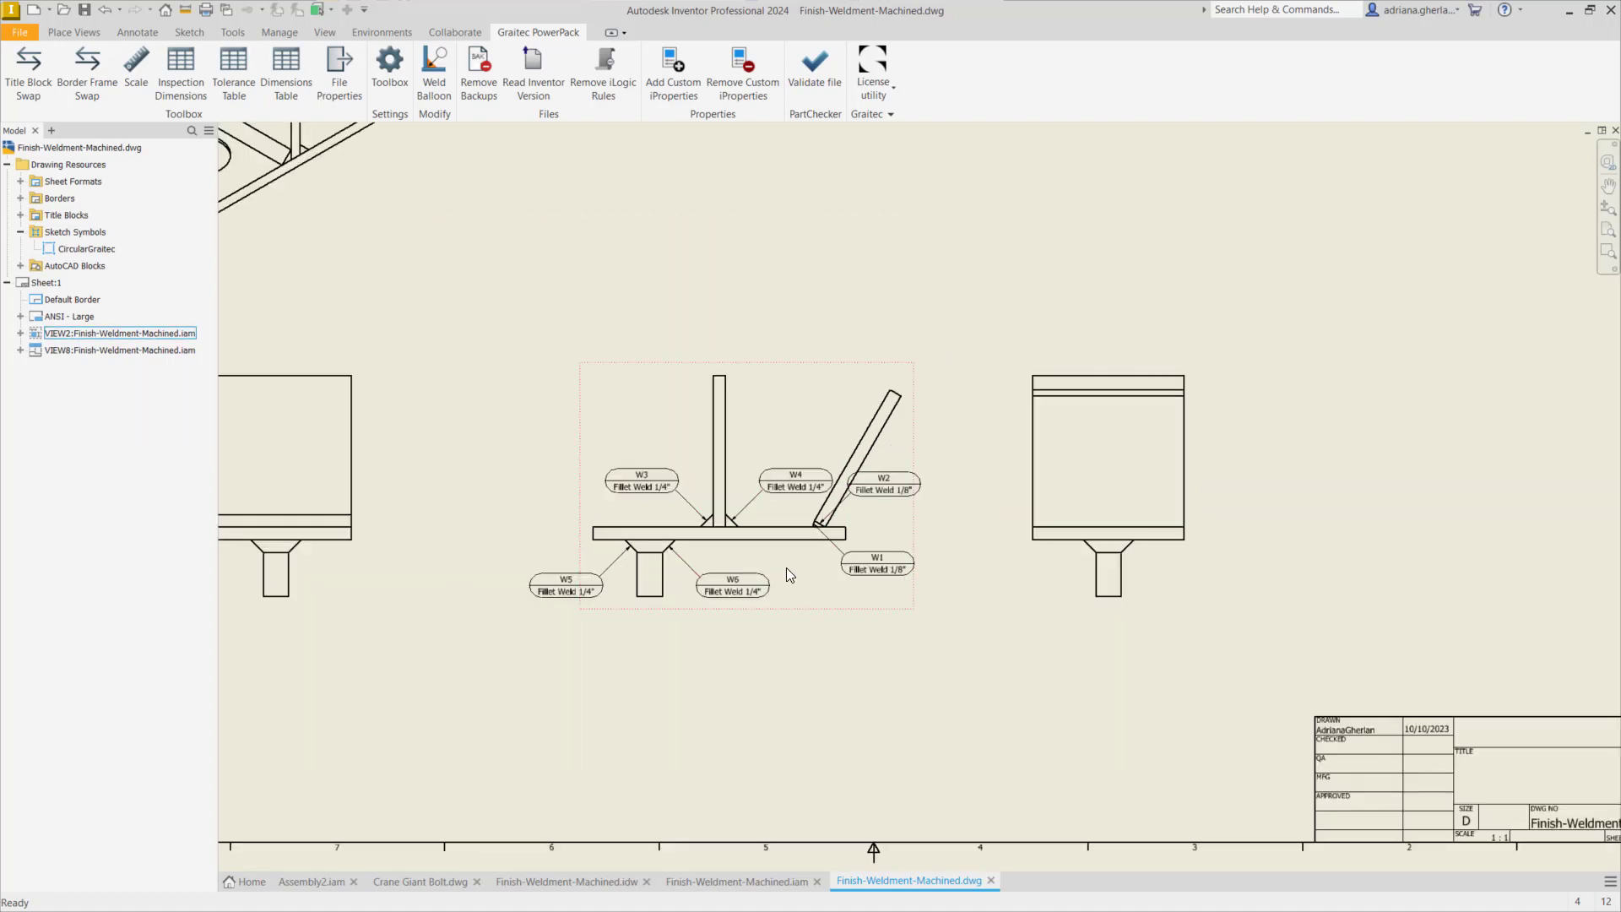
scroll(645, 409, down, 2)
scroll(633, 429, up, 6)
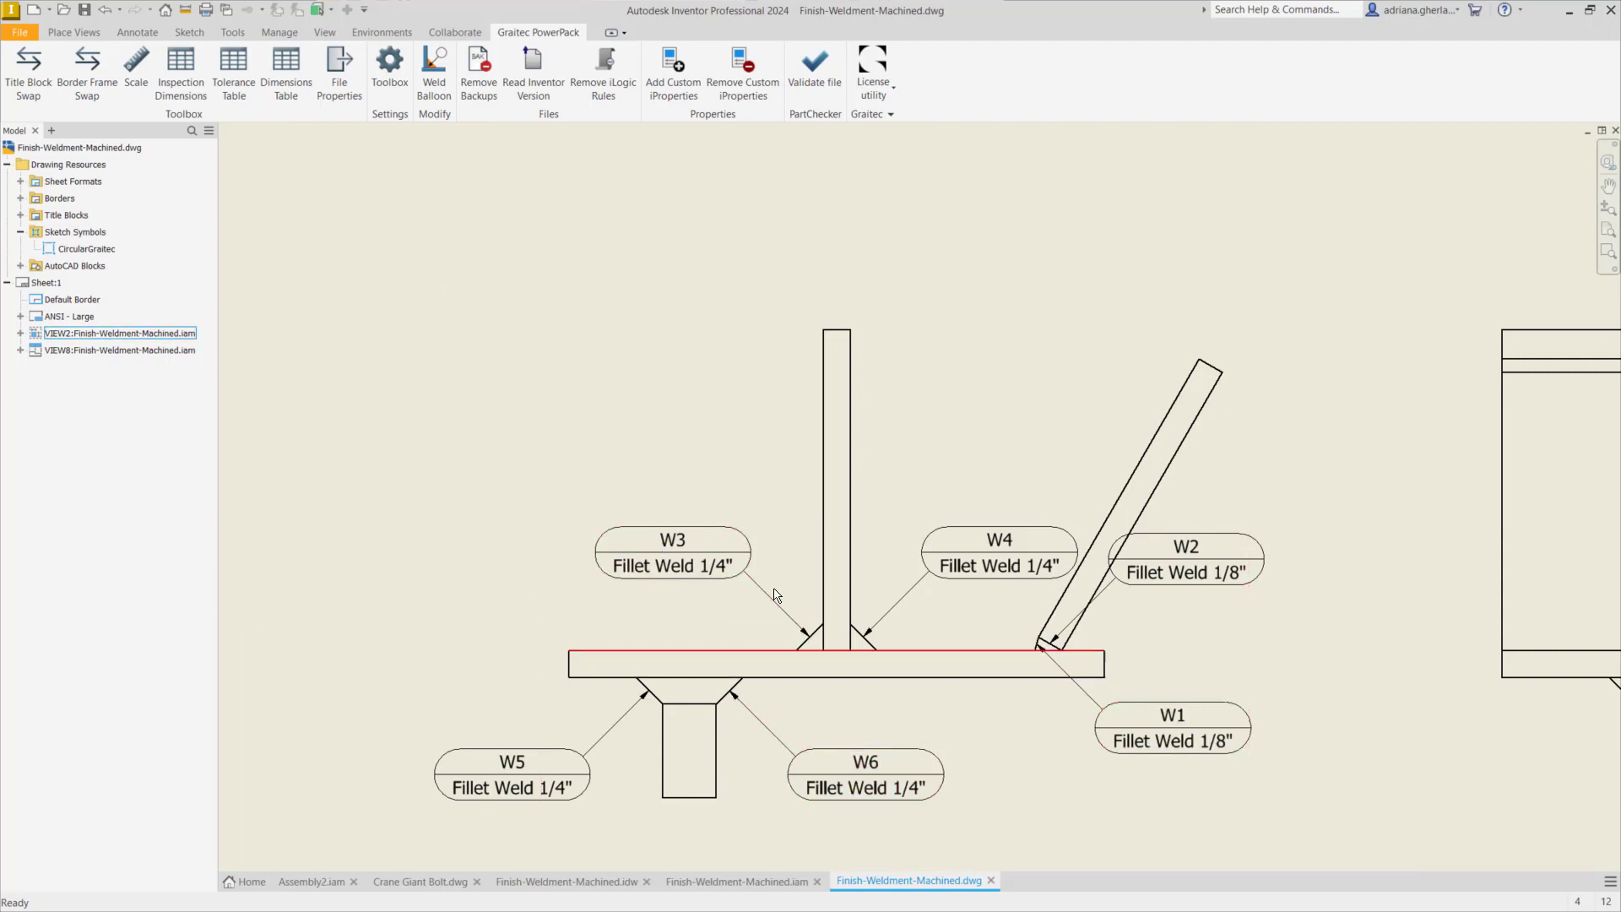
scroll(731, 544, down, 2)
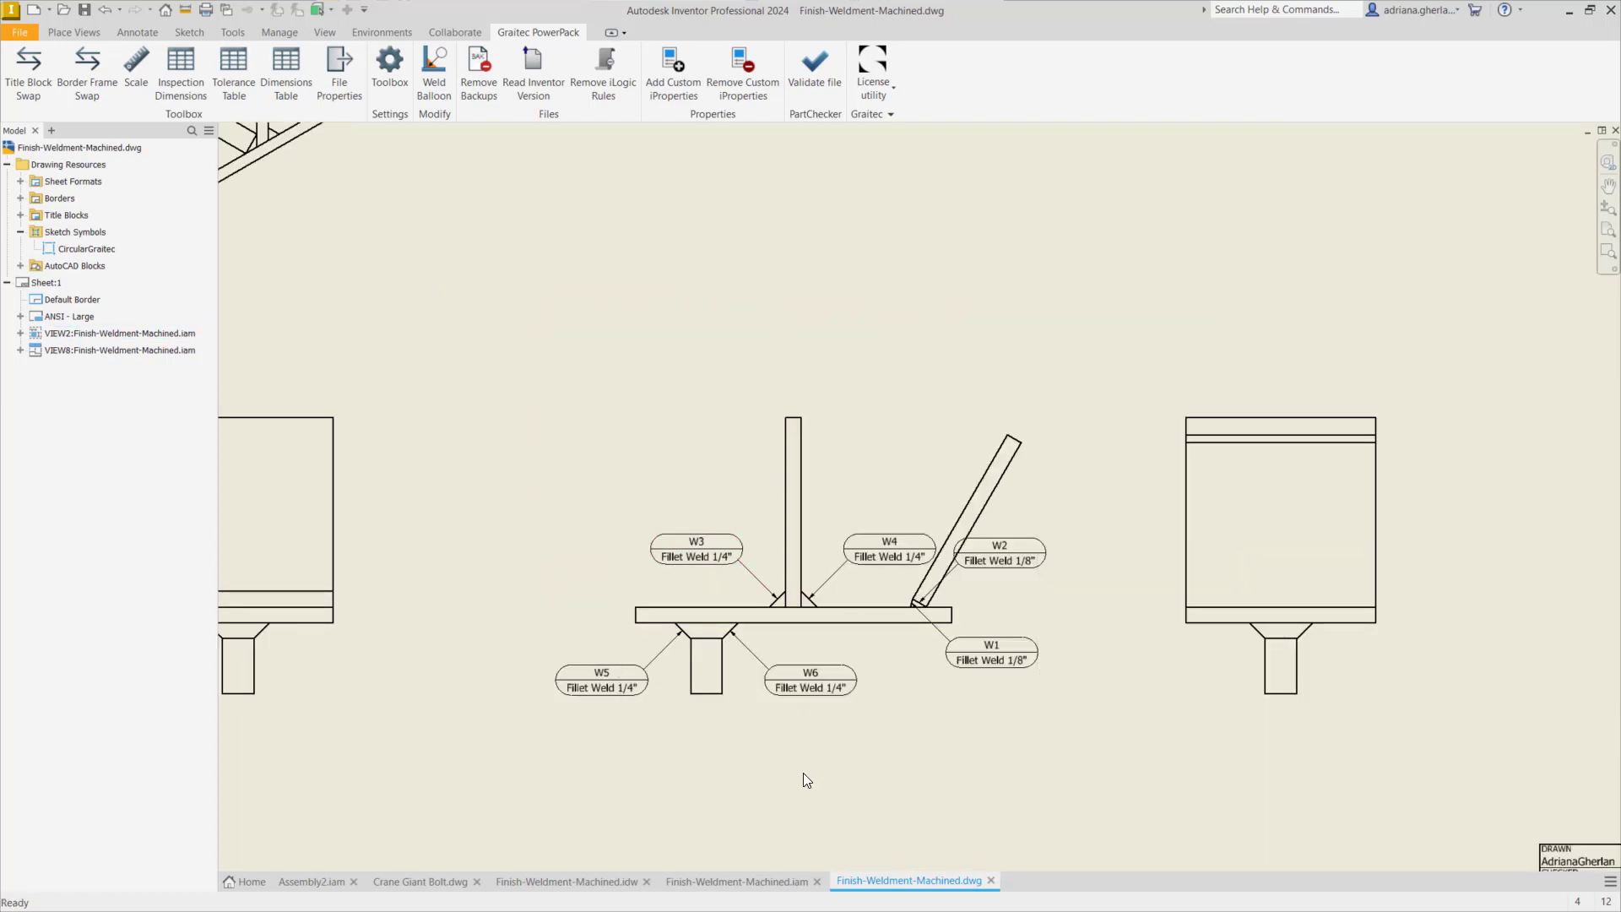